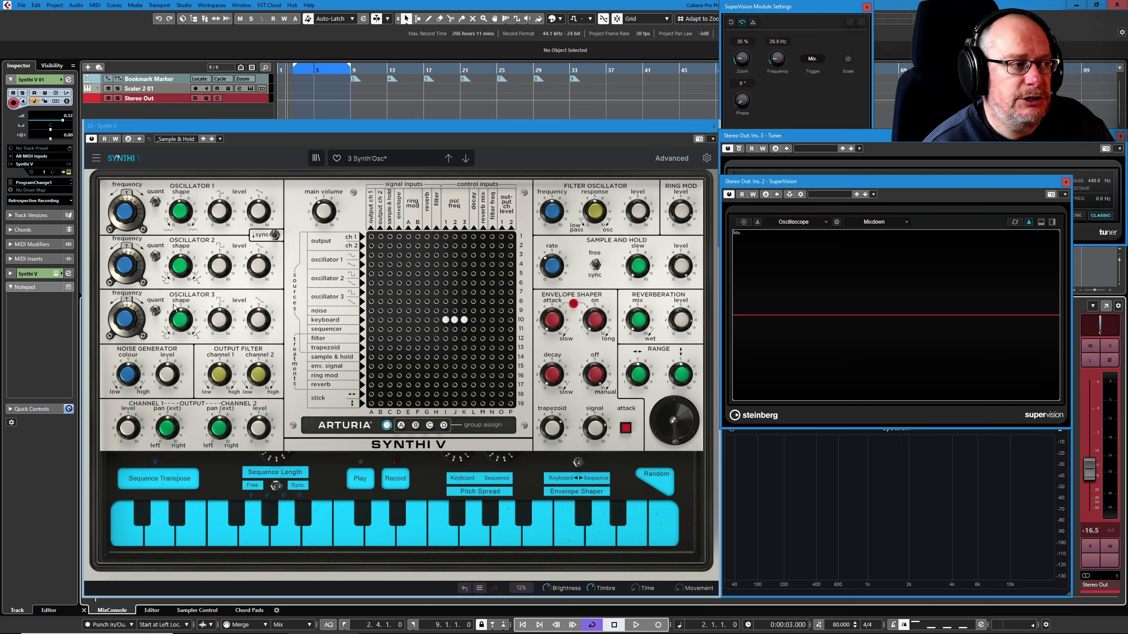
Route the noise generator to output channel 1 and sweep its colour down to low and back up to high
click(370, 311)
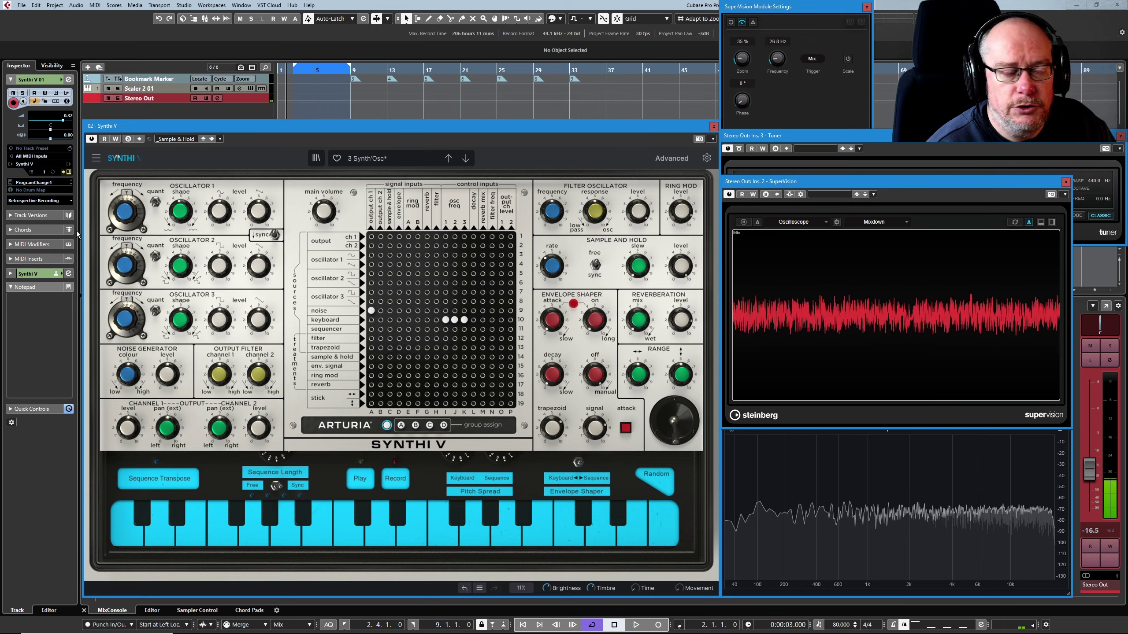
mouse_move(127, 374)
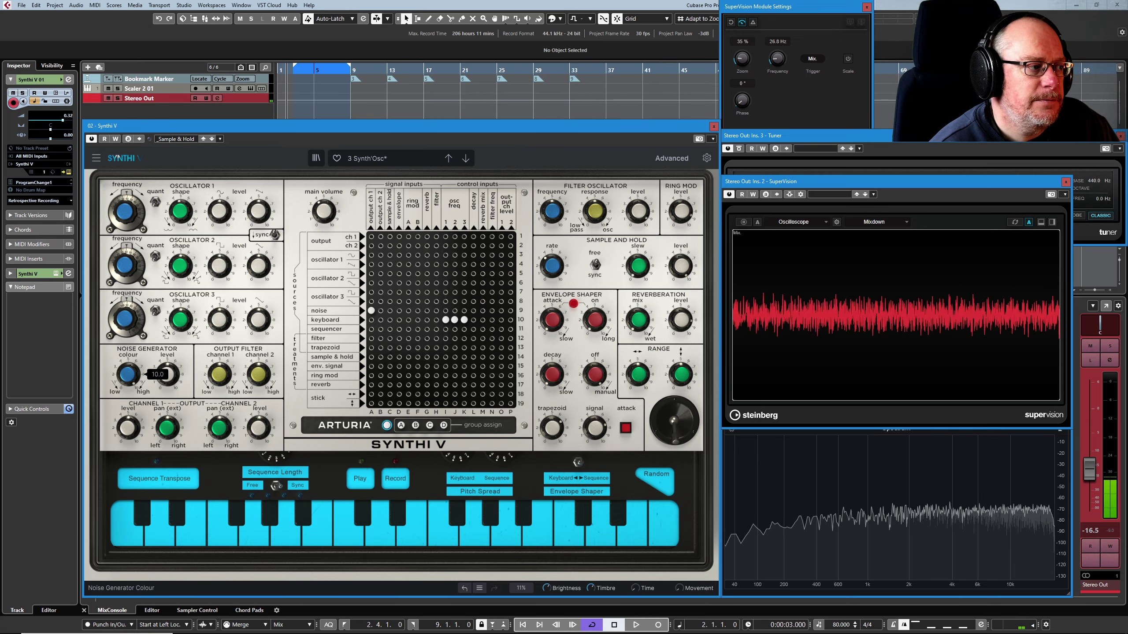
drag(128, 375, 130, 390)
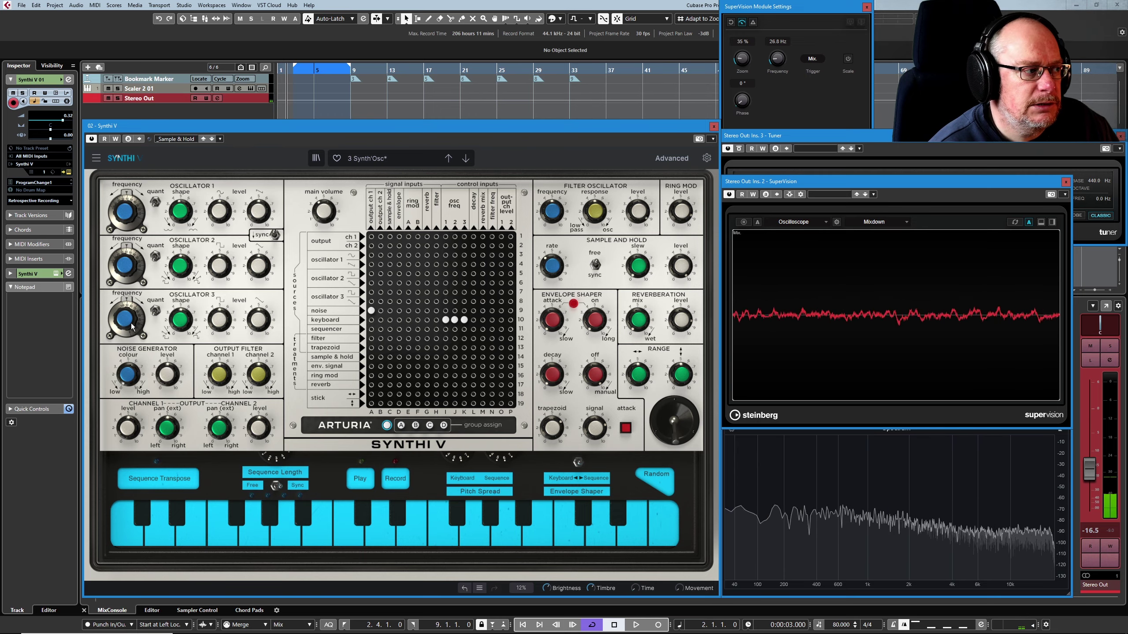
drag(126, 381, 126, 358)
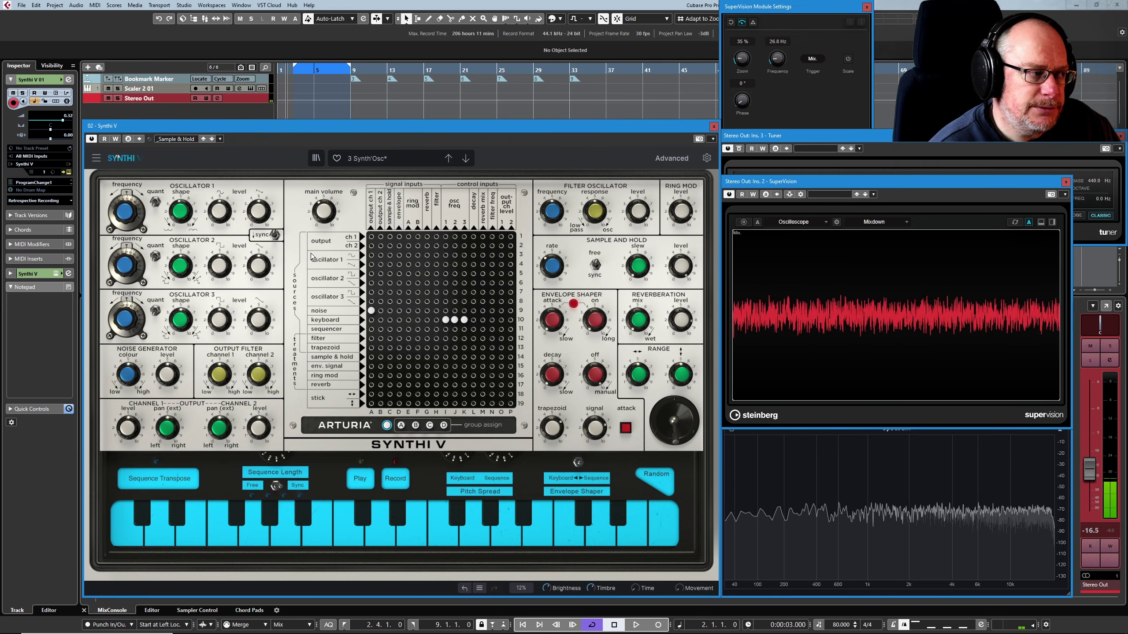
Turn down the noise generator's level and slow the sample and hold clock rate to just under 7 Hz
drag(177, 378, 178, 413)
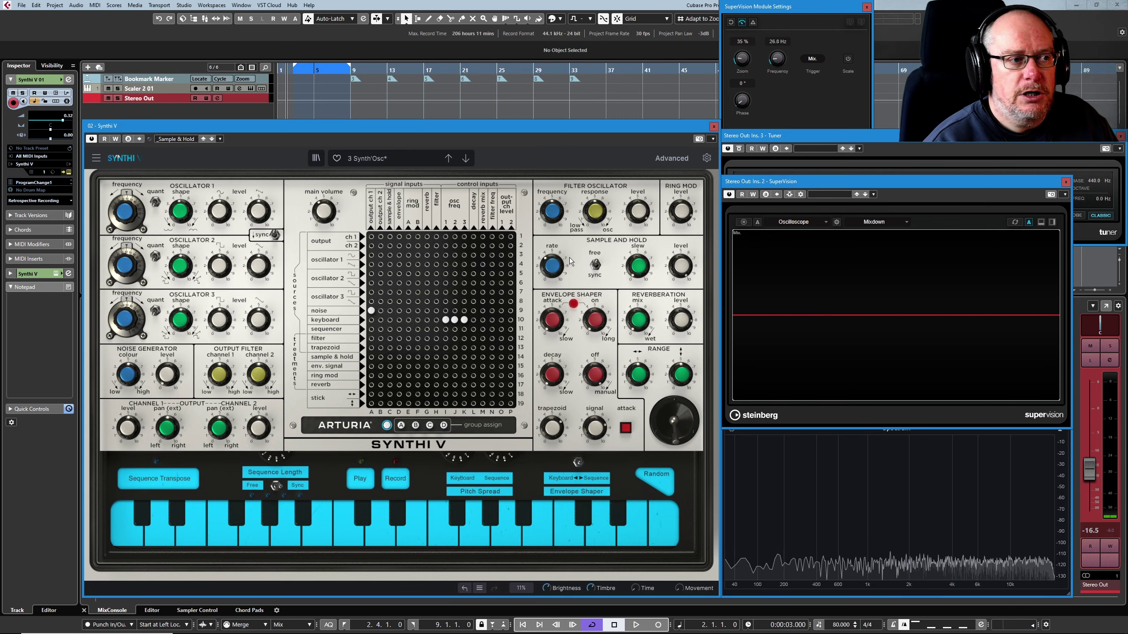
mouse_move(551, 264)
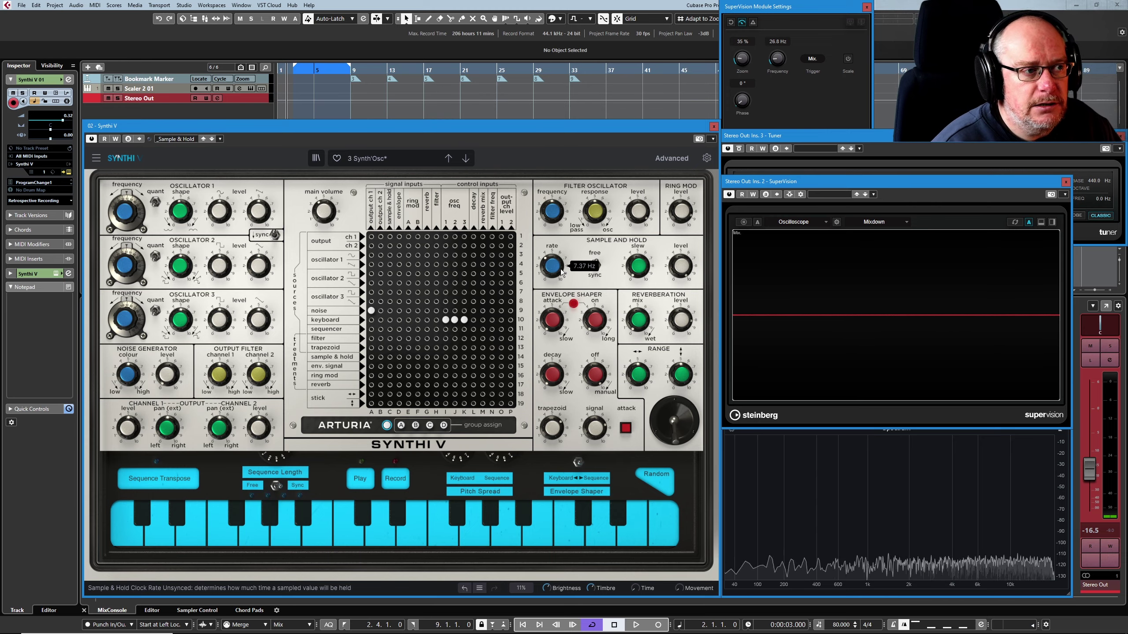
scroll(553, 266, down, 6)
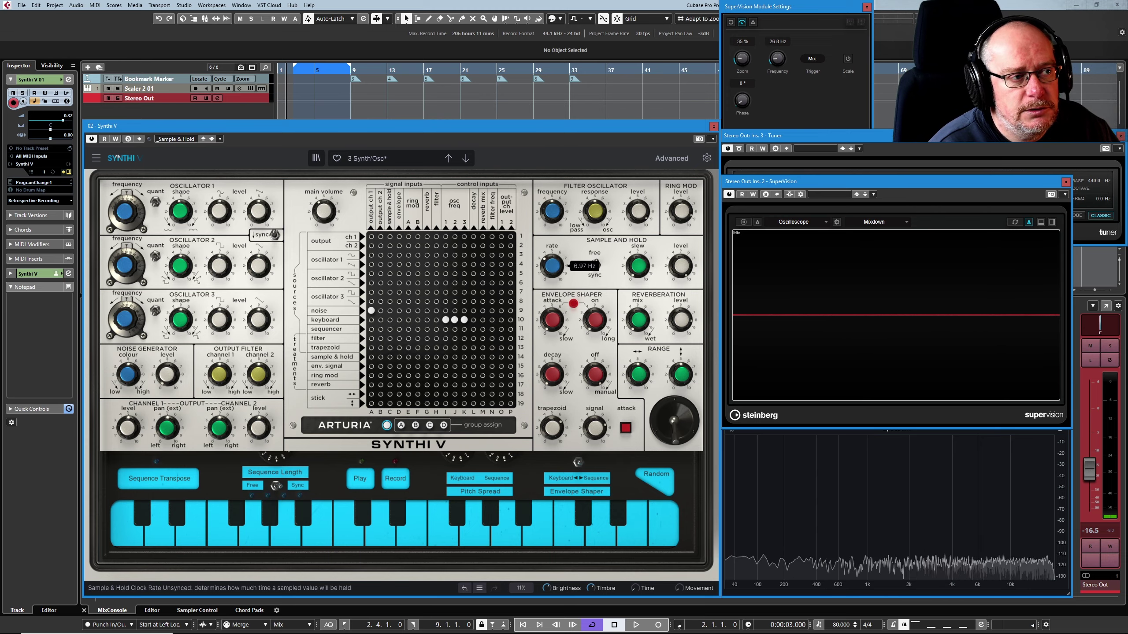
scroll(553, 266, down, 2)
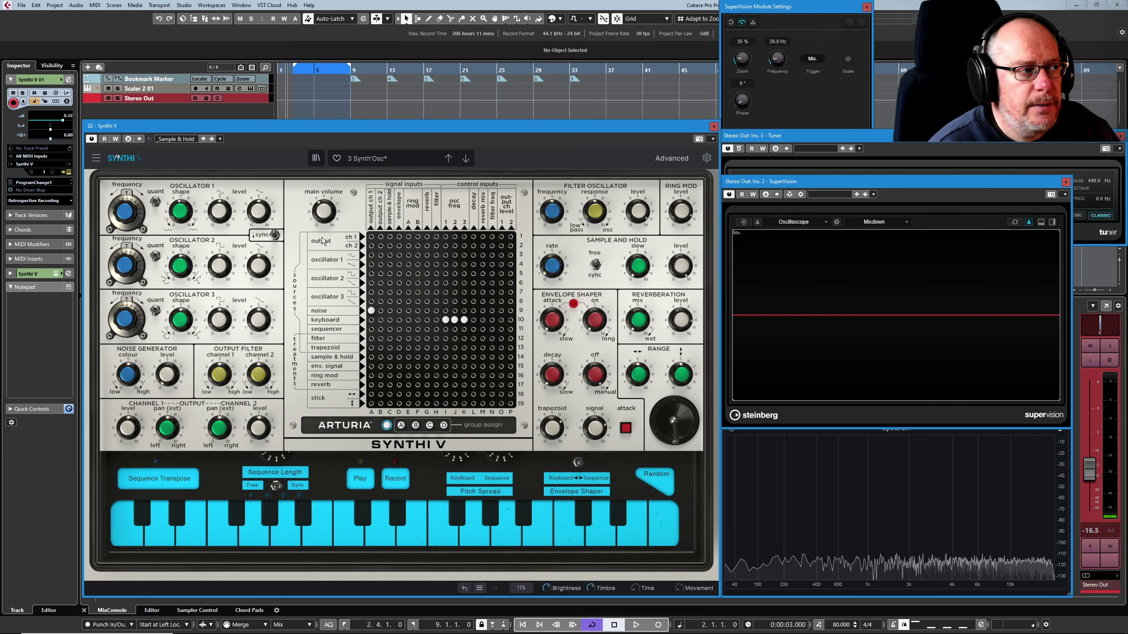
Route the noise generator into the sample and hold input and send the sample and hold signal to output channel 1
mouse_move(165, 379)
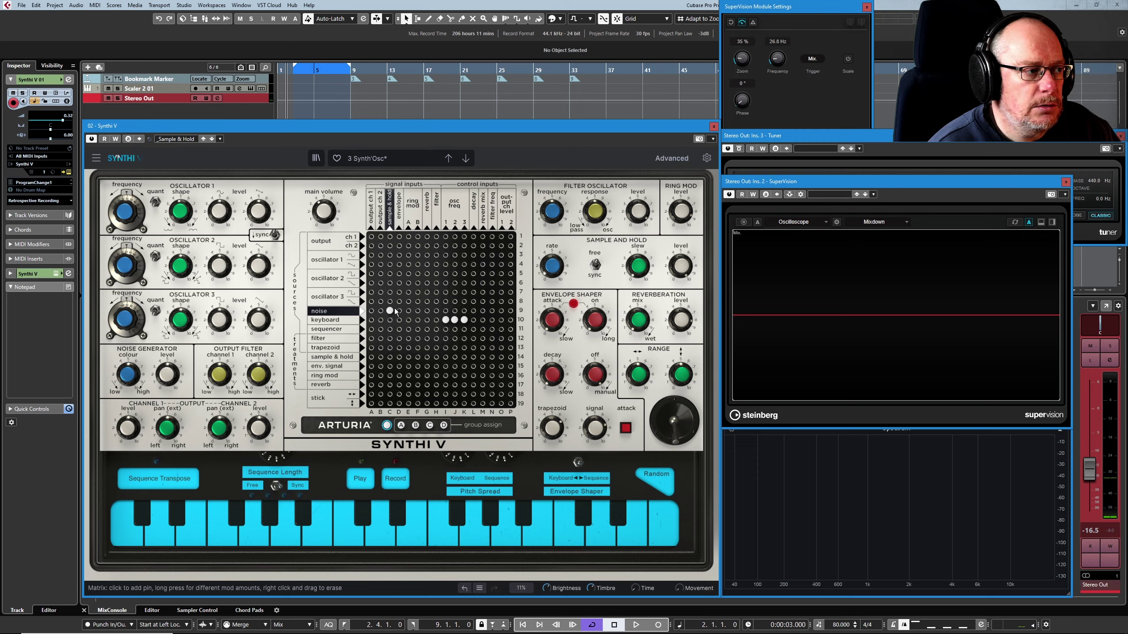
click(372, 357)
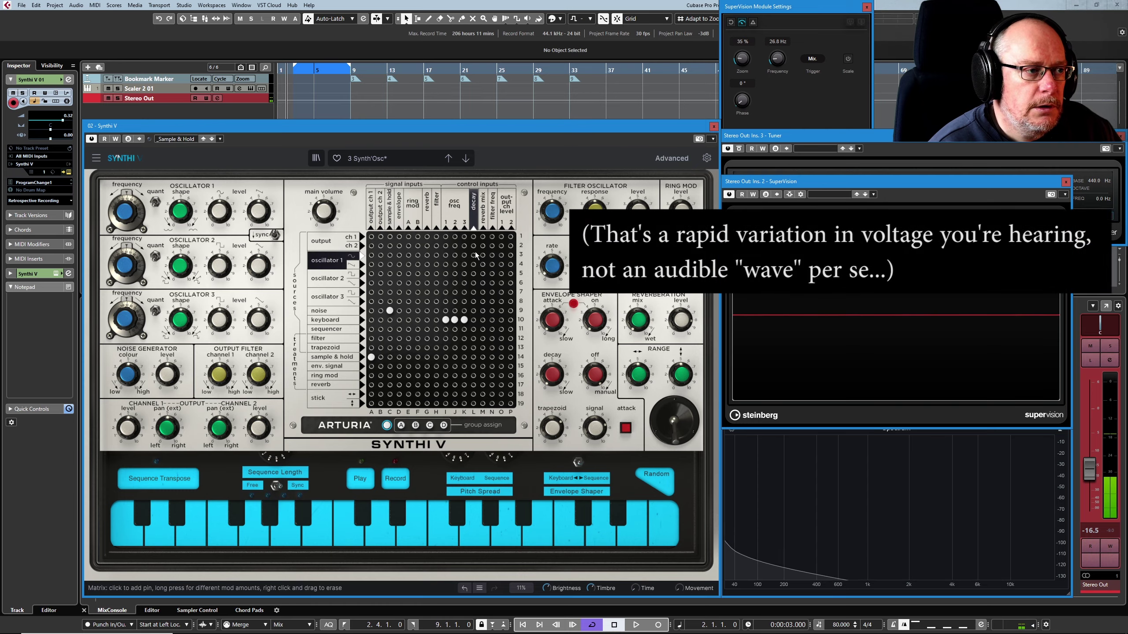
Reroute sample and hold to oscillator 1's frequency, patch oscillator 1's second output into output channel 1, and raise the main volume
mouse_move(324, 214)
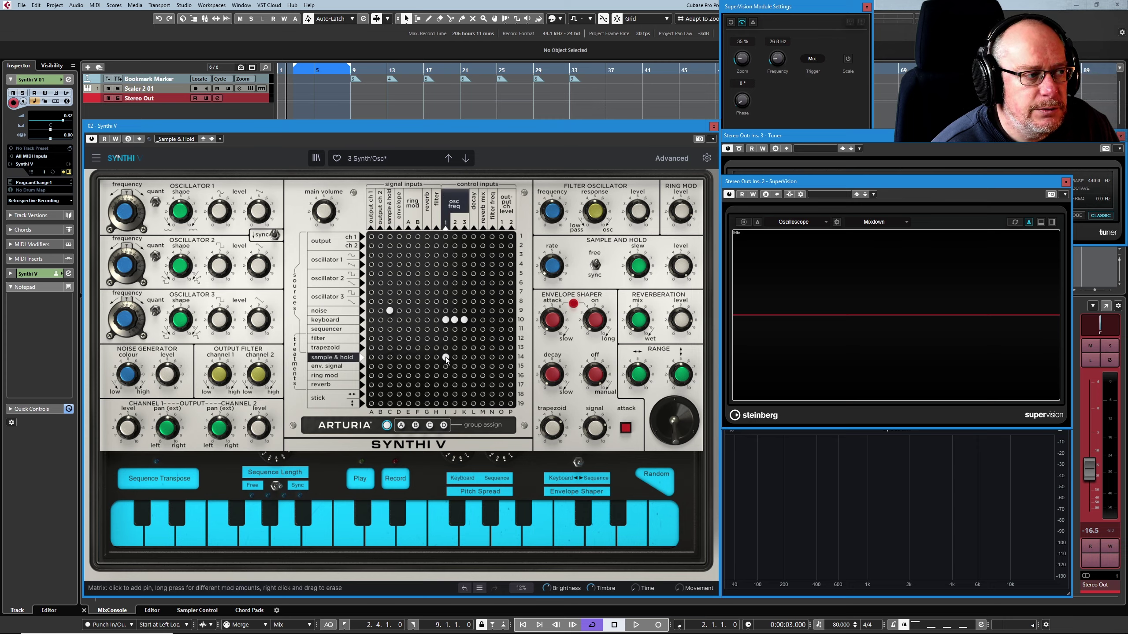
click(372, 264)
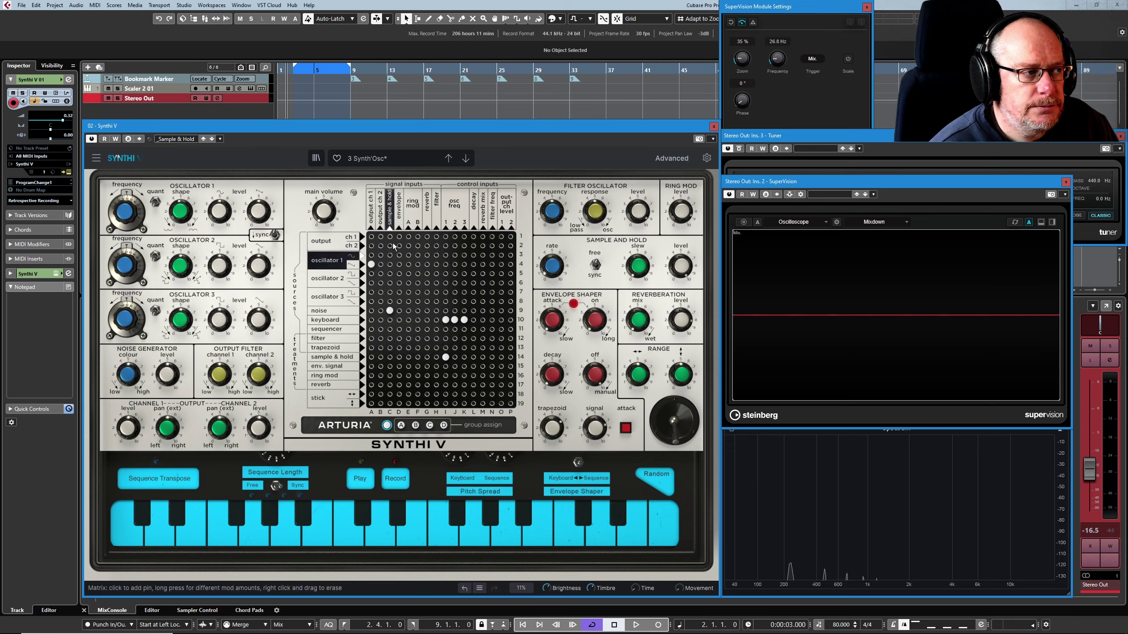
scroll(324, 211, up, 10)
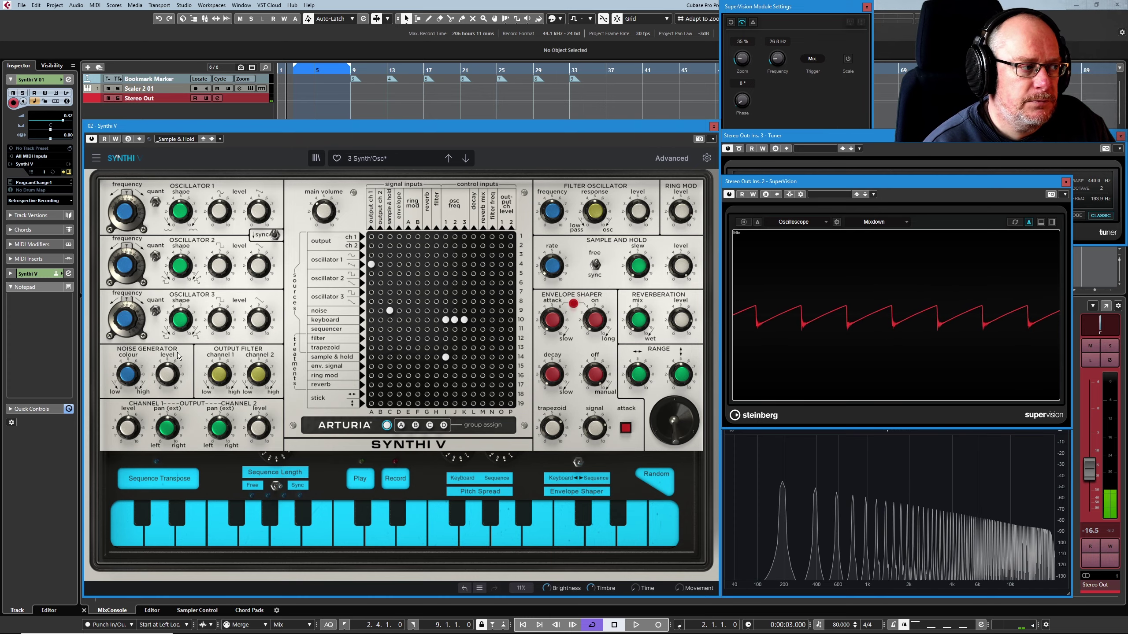
Vary the noise generator's level, trying 8.72 and 0.440, to change the range of the random pitches
mouse_move(167, 376)
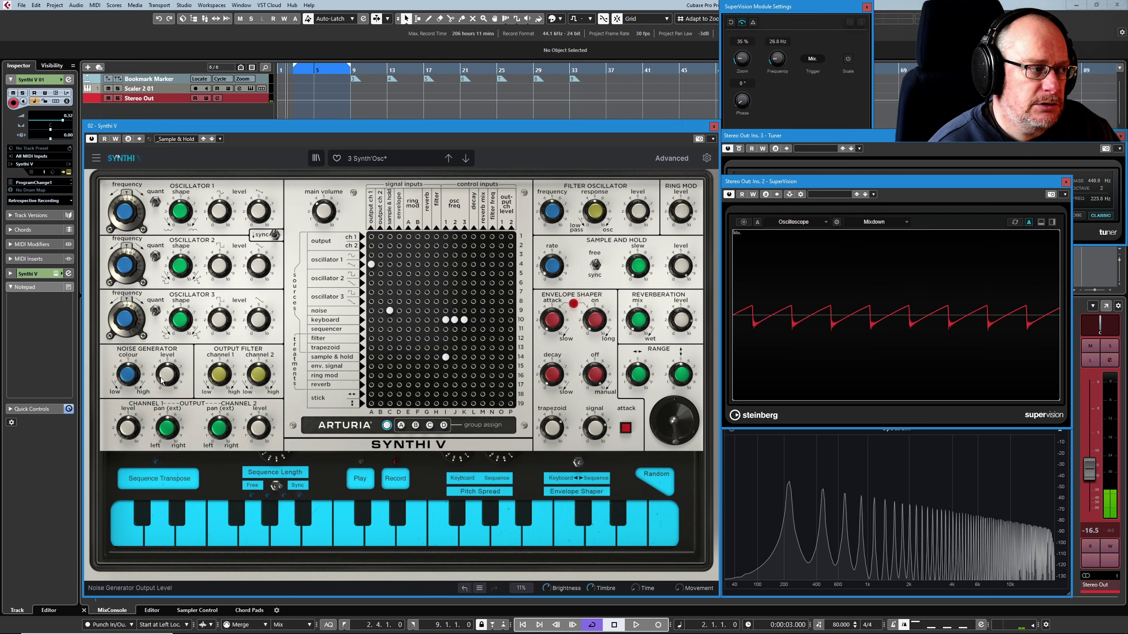
drag(167, 374, 166, 365)
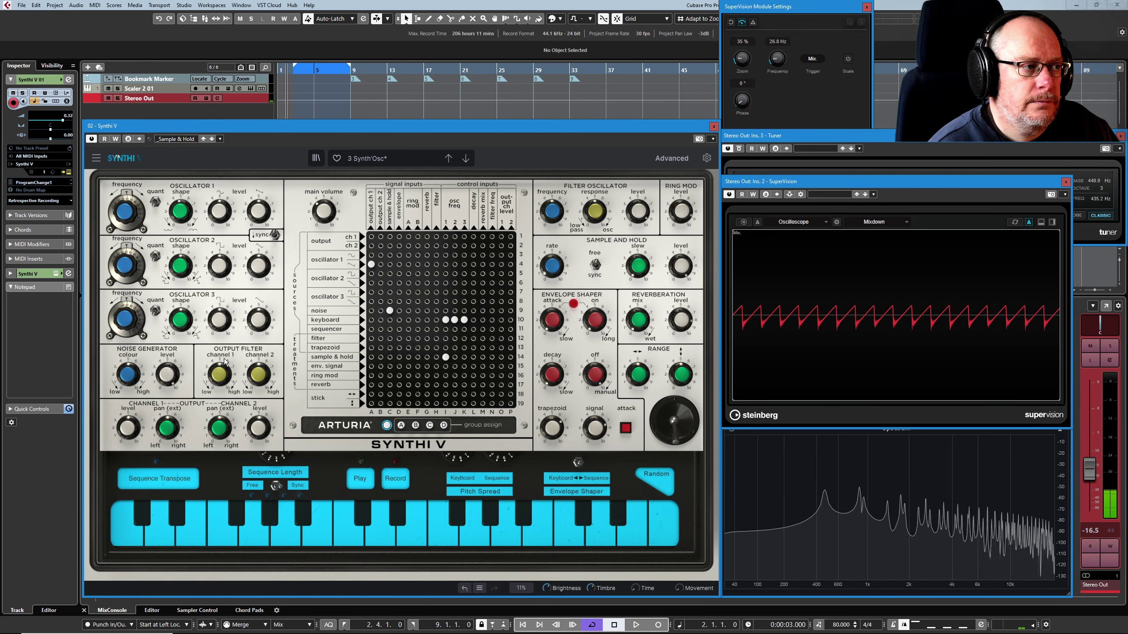
mouse_move(167, 374)
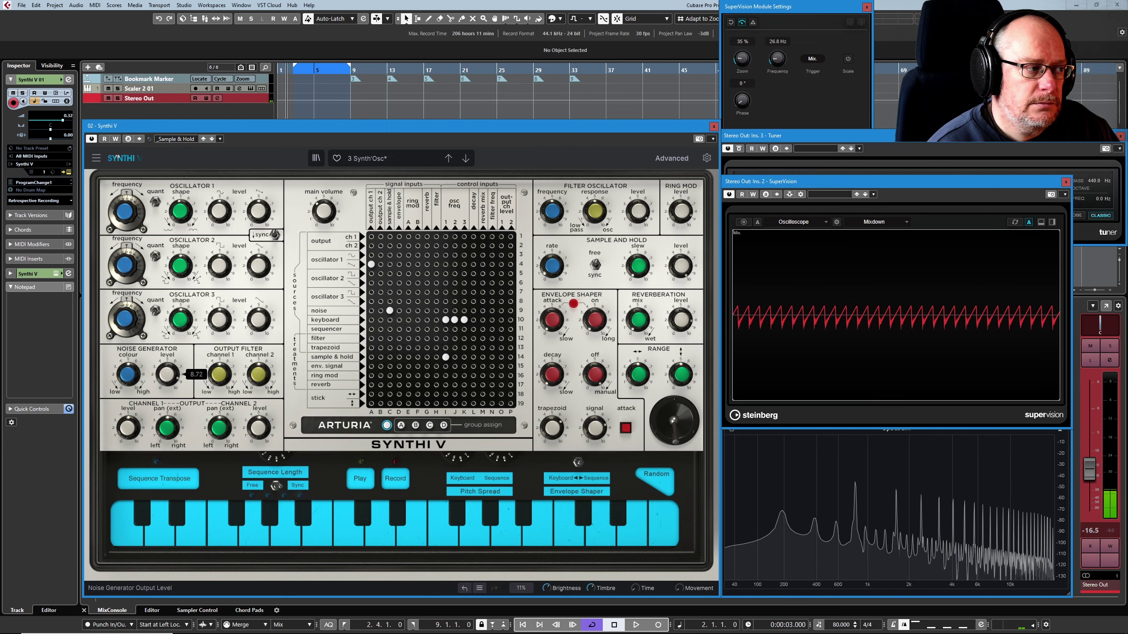
drag(166, 372, 166, 438)
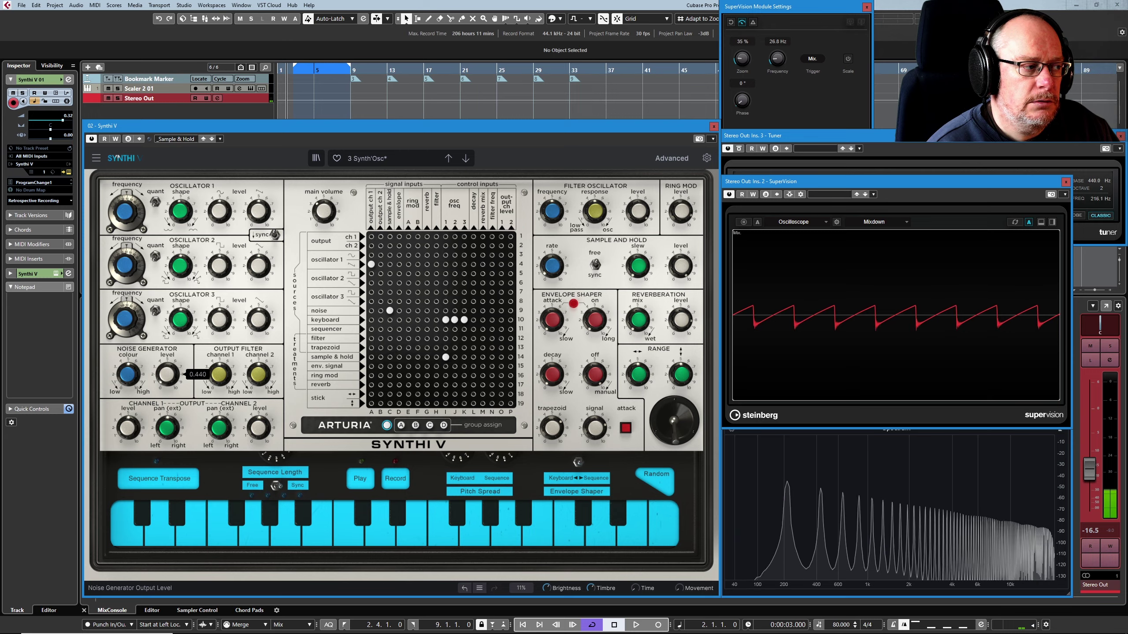
drag(165, 437, 166, 421)
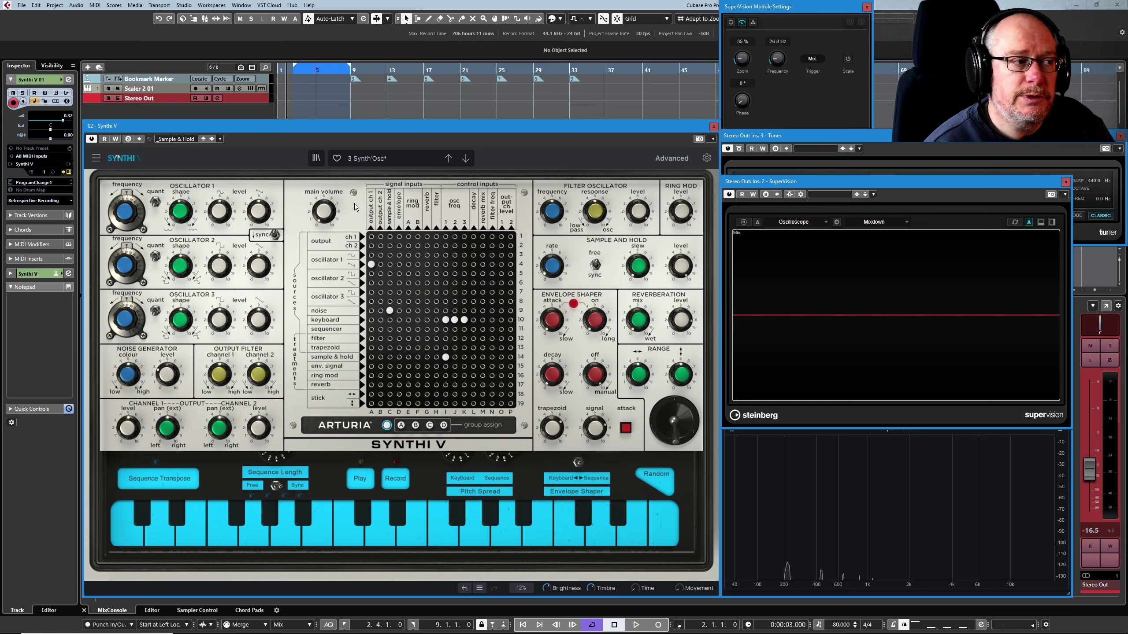
Raise the noise generator's level again and bring the main volume to about -9 dB
mouse_move(330, 213)
drag(324, 211, 323, 183)
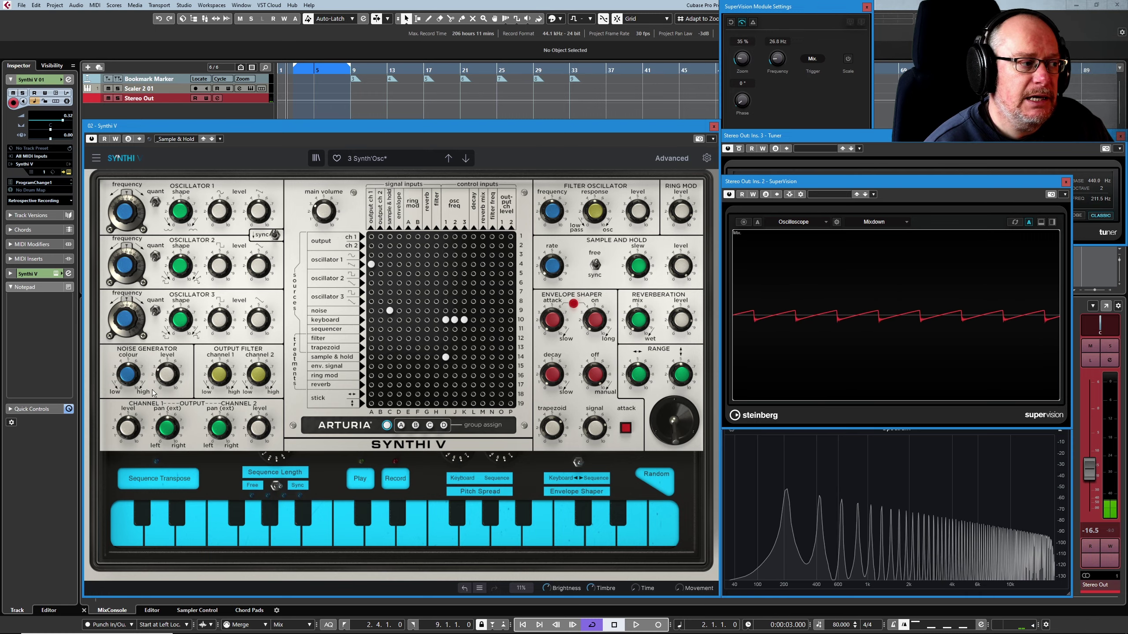
drag(166, 378, 165, 354)
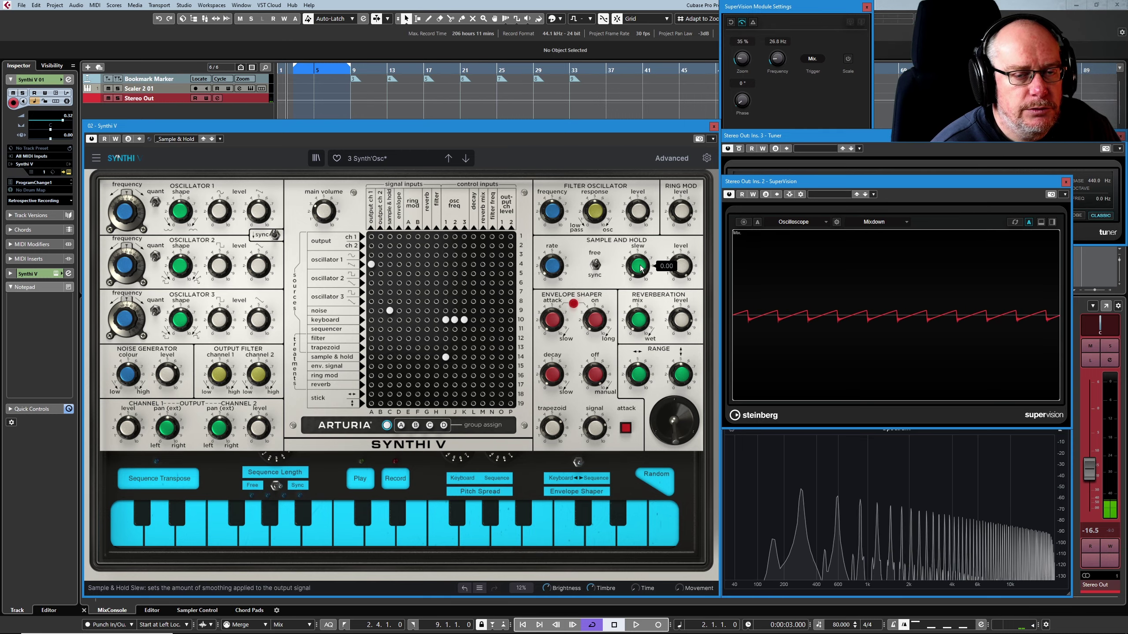
drag(322, 212, 321, 215)
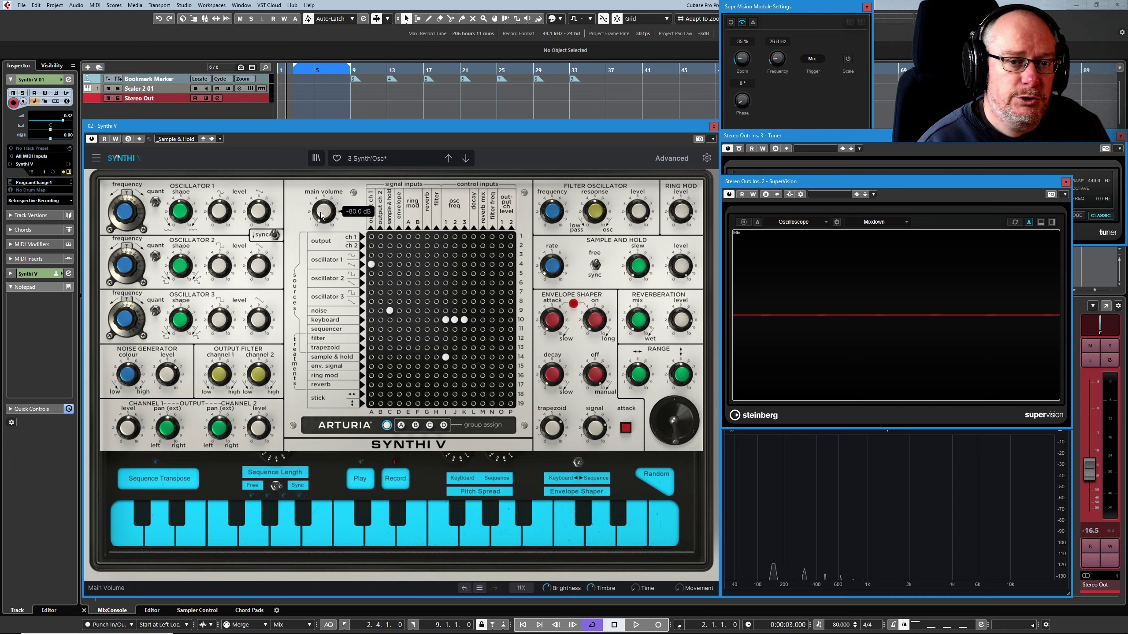
drag(322, 215, 324, 200)
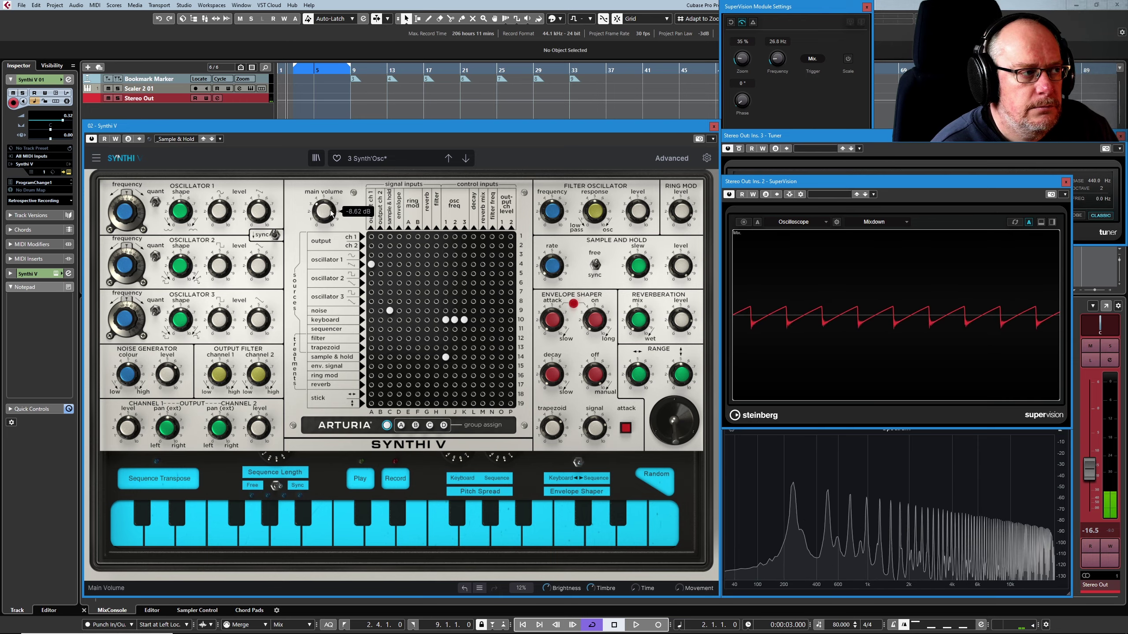
Increase the sample and hold slew gradually to above 0.3 to smooth the pitch changes
mouse_move(638, 270)
scroll(639, 266, up, 3)
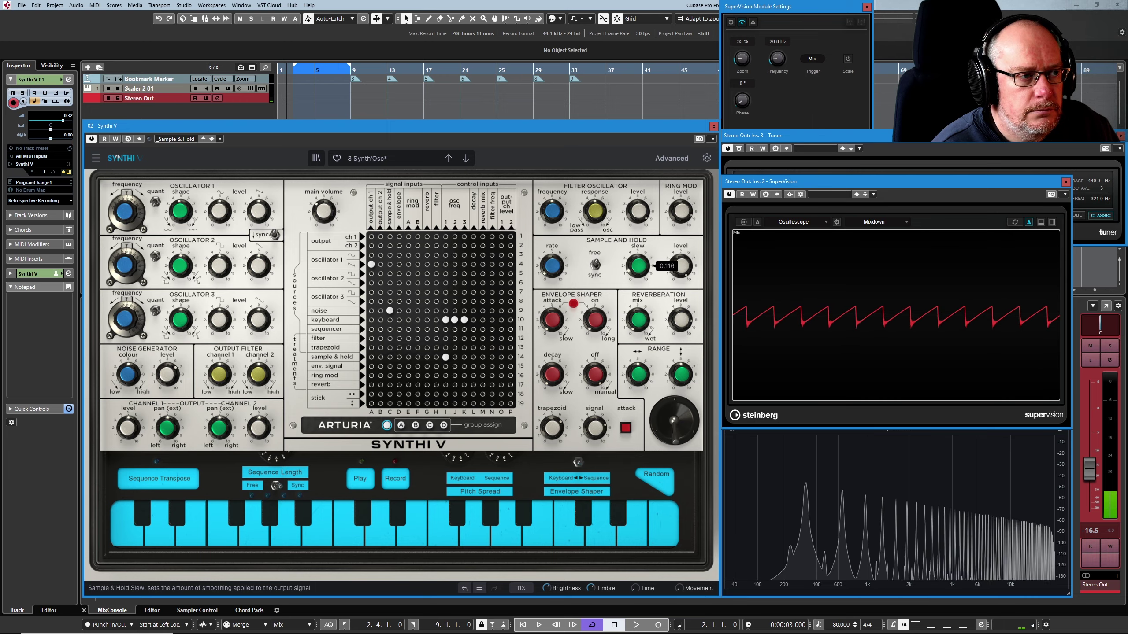
scroll(638, 266, up, 2)
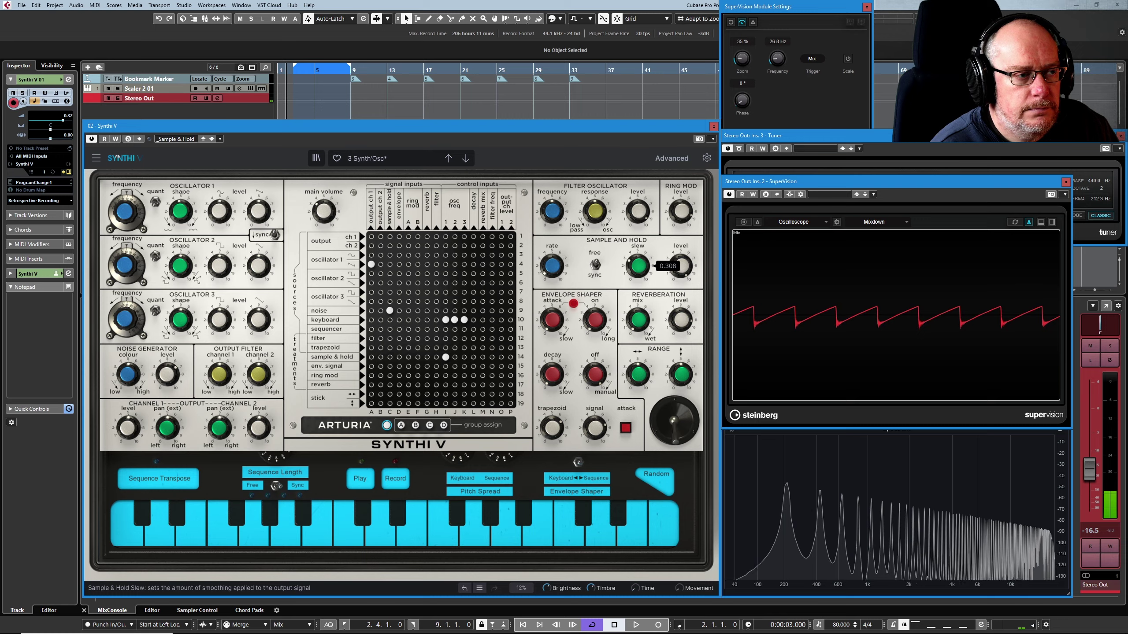
scroll(638, 266, up, 1)
scroll(638, 266, up, 1)
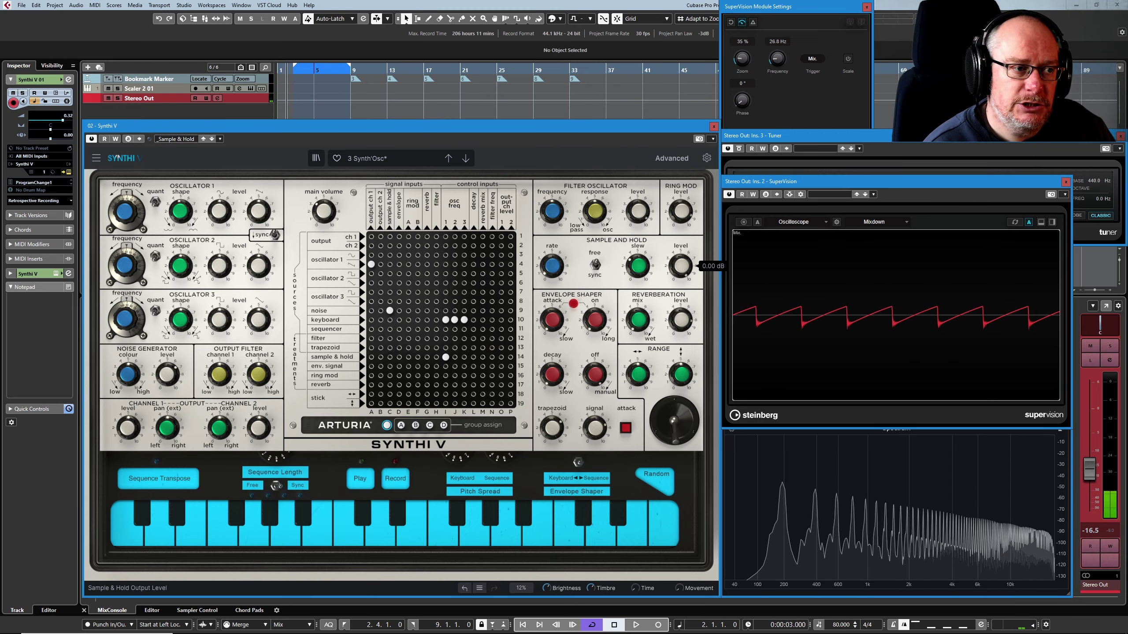
Drop the sample and hold output level to -32.4 dB and bring it back up to -0.121 dB
drag(682, 266, 682, 295)
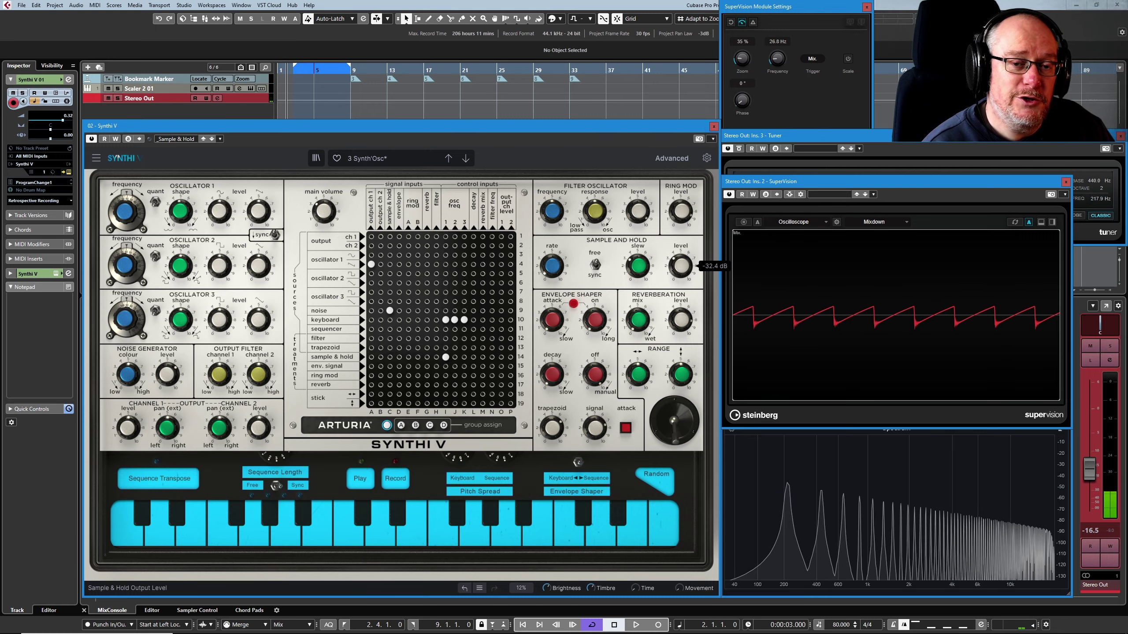
drag(681, 266, 681, 269)
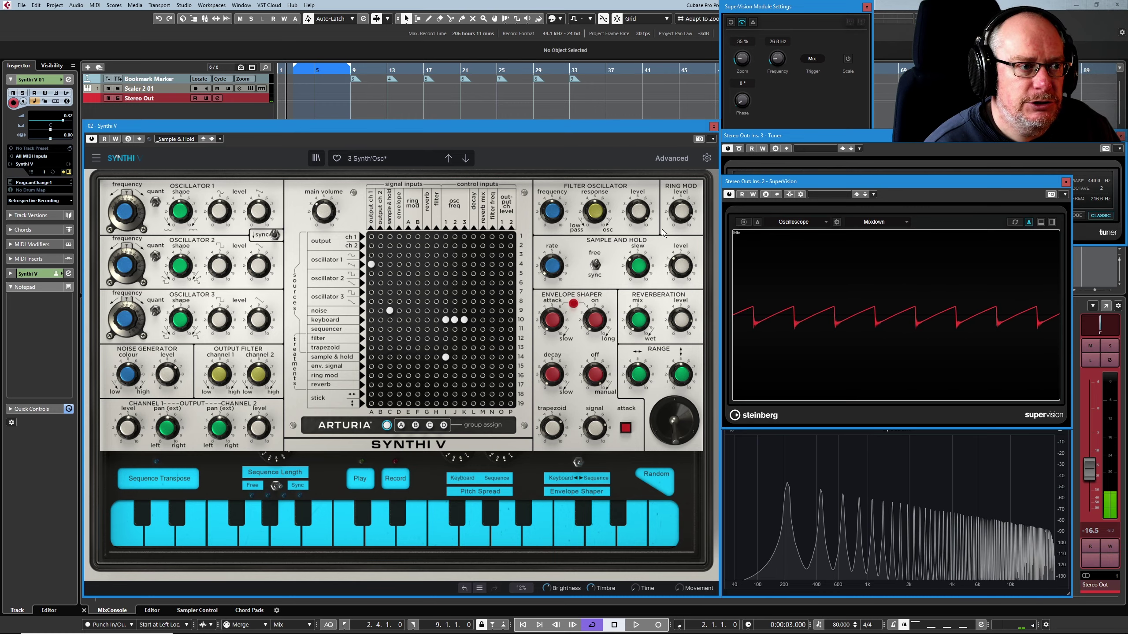
mouse_move(681, 265)
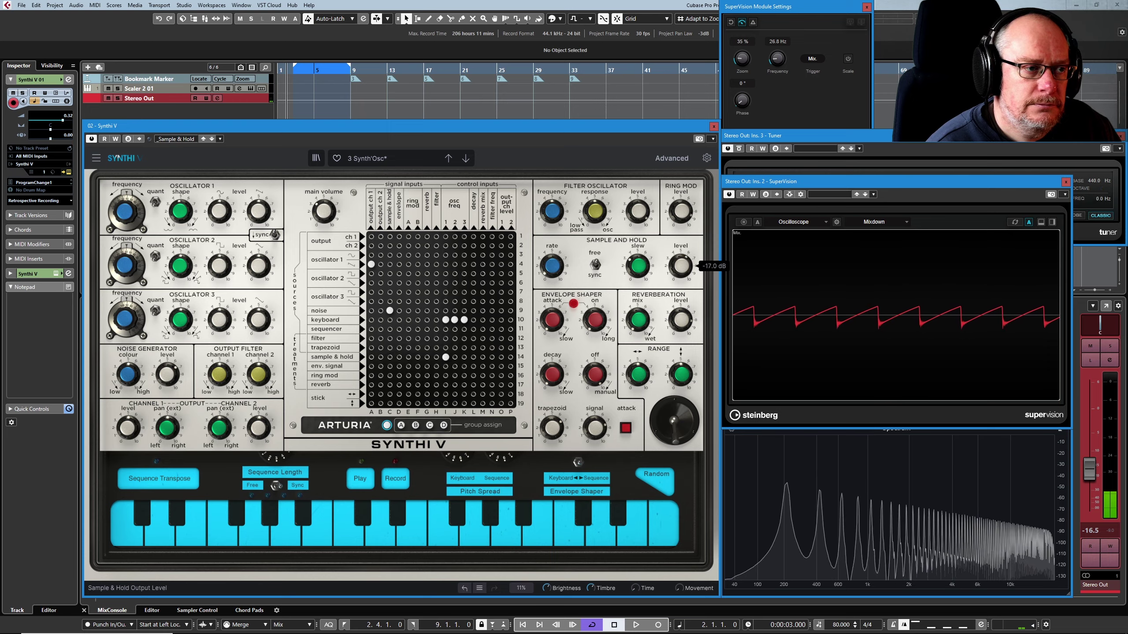
scroll(681, 266, up, 5)
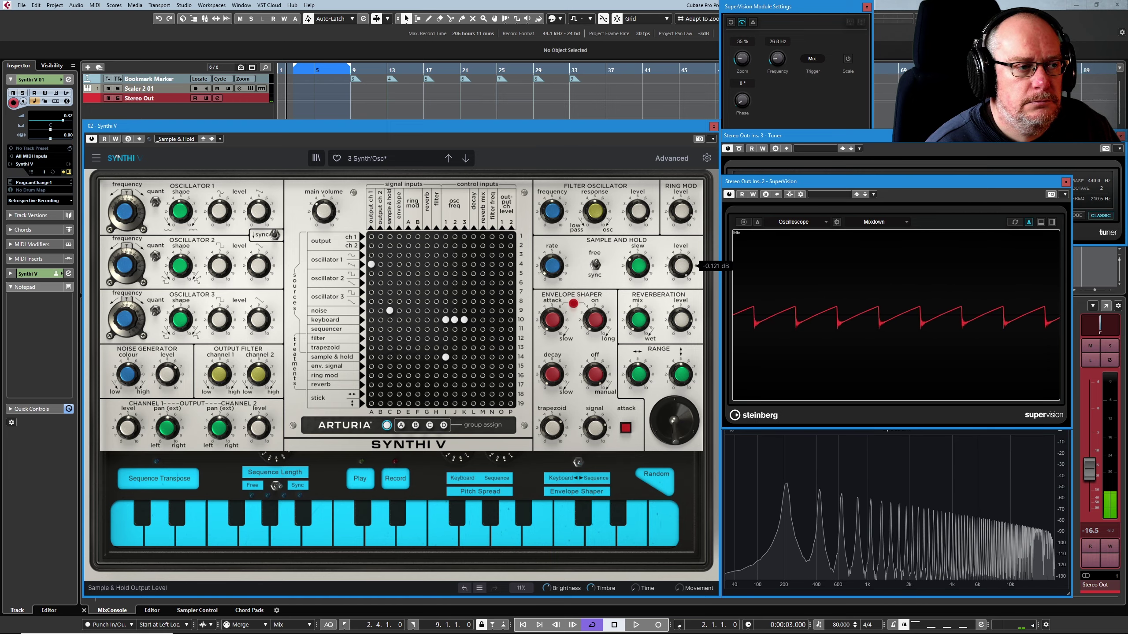
Turn the main volume down and route oscillator 1's second output through the filter to output channel 1
mouse_move(322, 211)
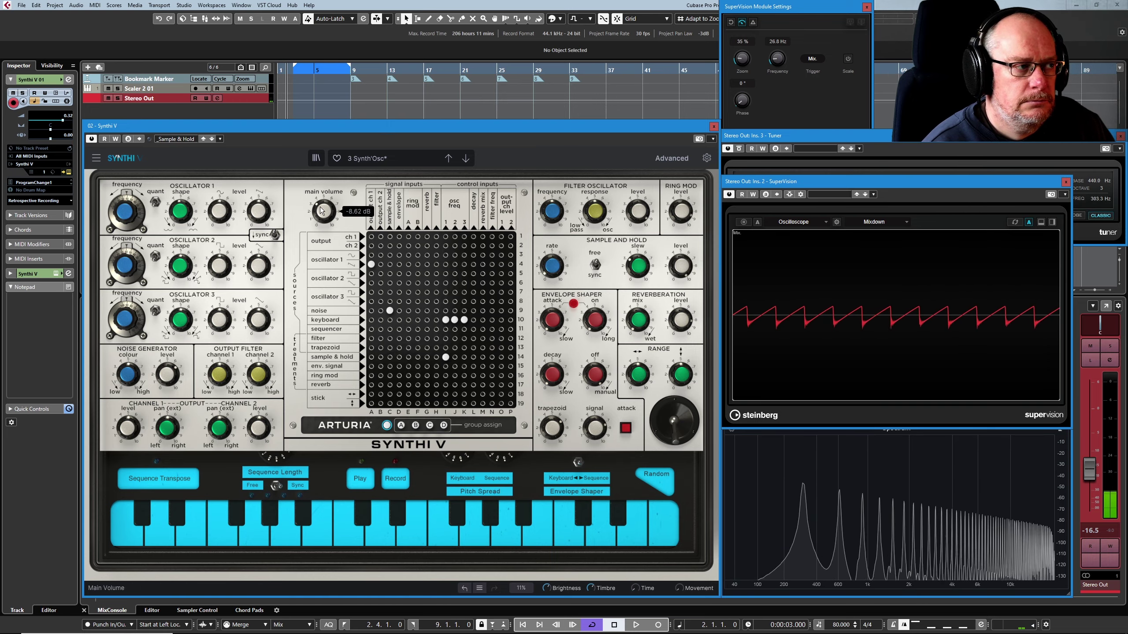
scroll(322, 211, down, 10)
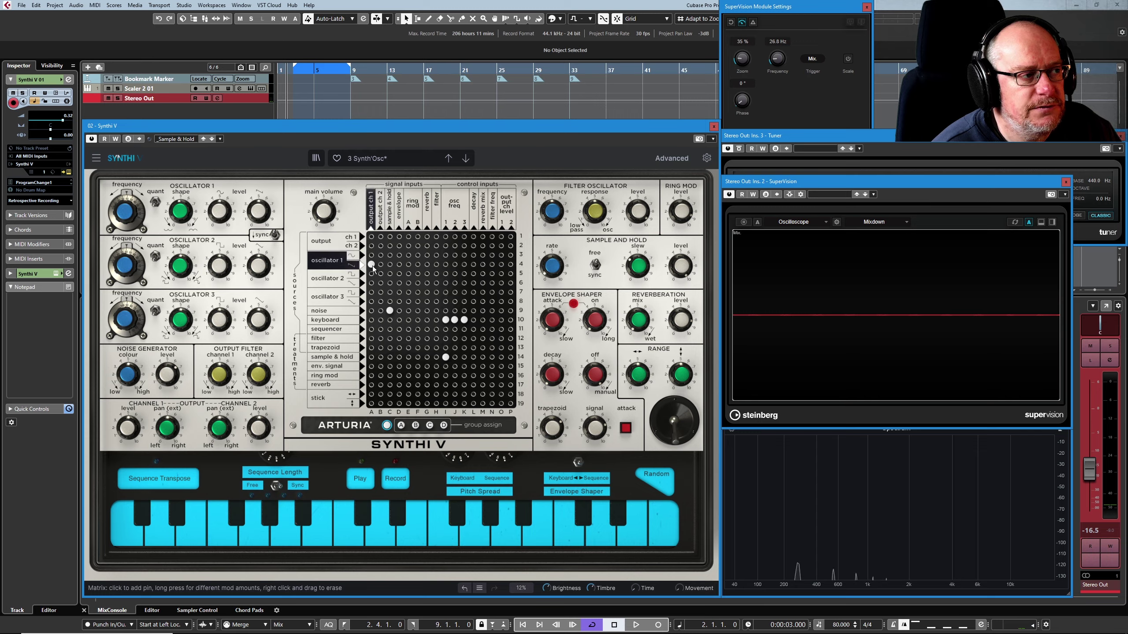
click(436, 265)
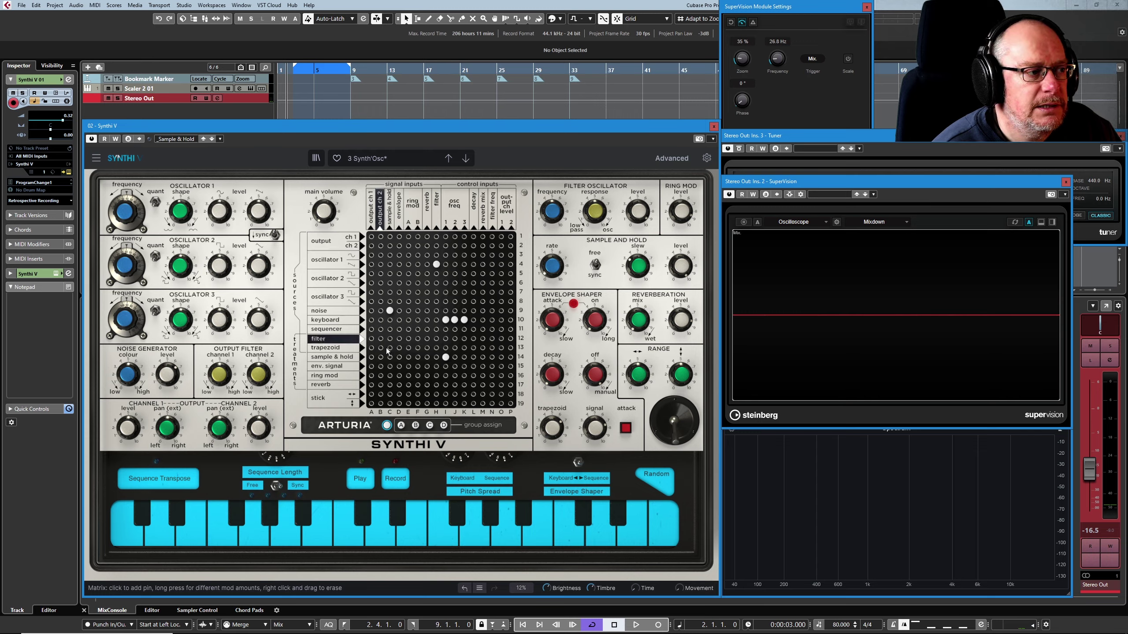
click(372, 339)
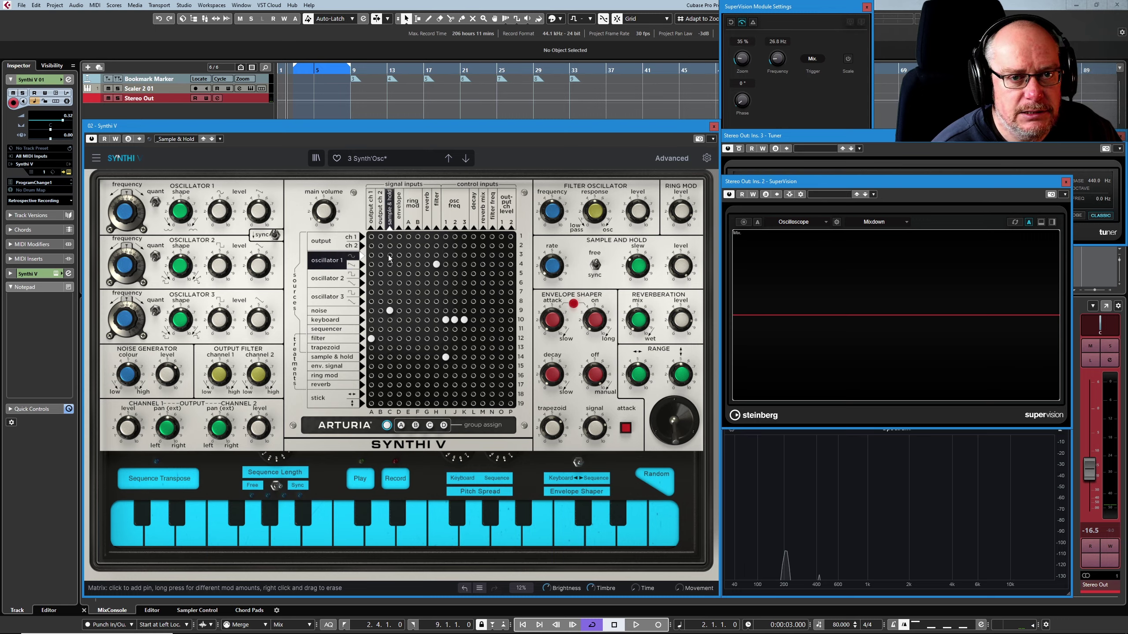
Bring the main volume back up and raise the filter frequency
drag(339, 213, 340, 200)
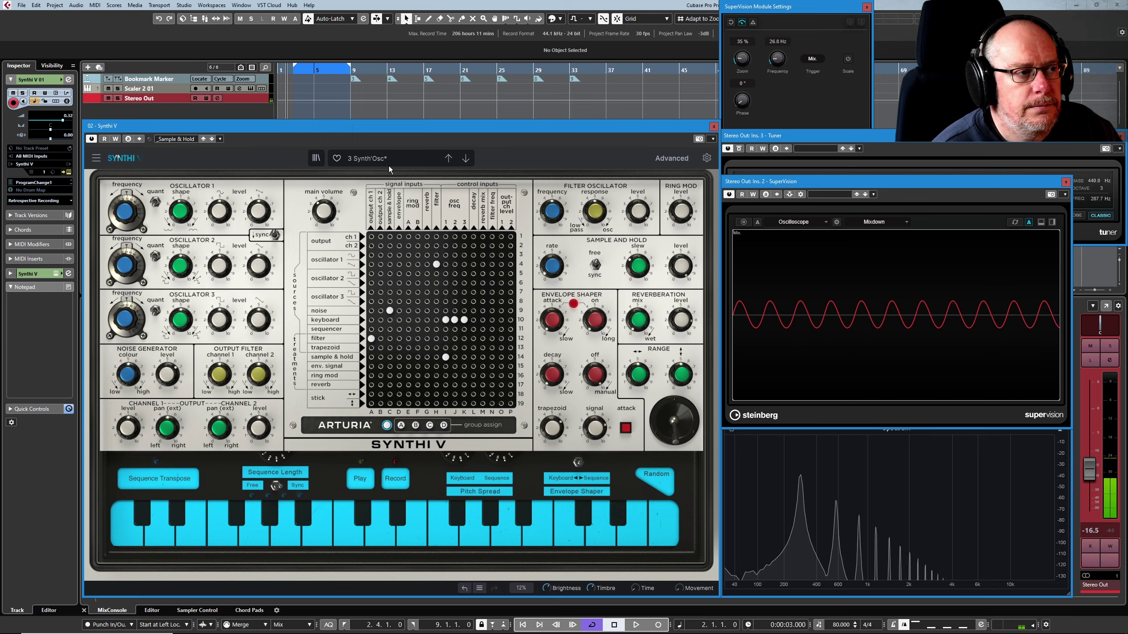
drag(553, 220, 553, 212)
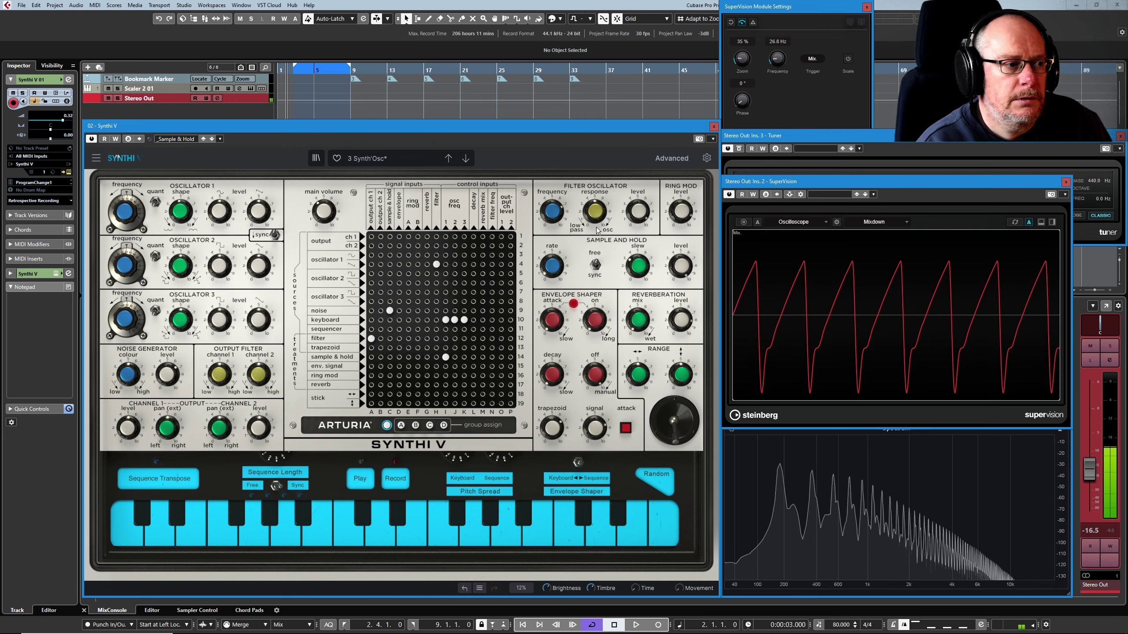
Adjust the filter frequency and patch sample and hold to the filter frequency input with a 0.50 modulation pin
mouse_move(552, 211)
mouse_down()
mouse_move(552, 236)
mouse_move(595, 216)
mouse_move(595, 207)
mouse_move(546, 218)
mouse_up()
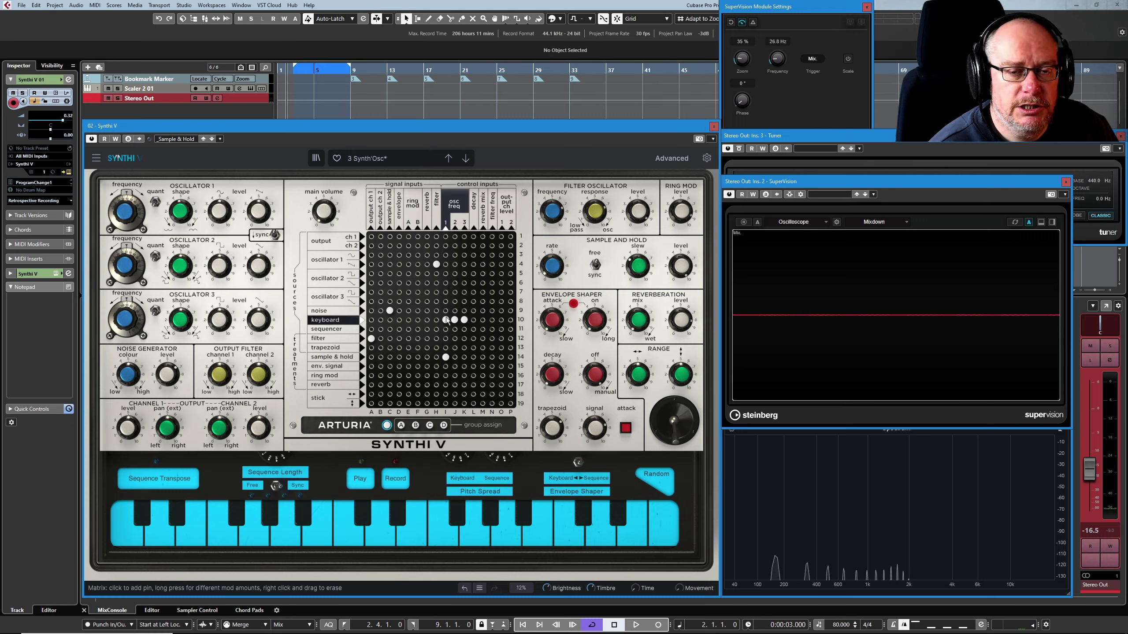
drag(552, 211, 552, 205)
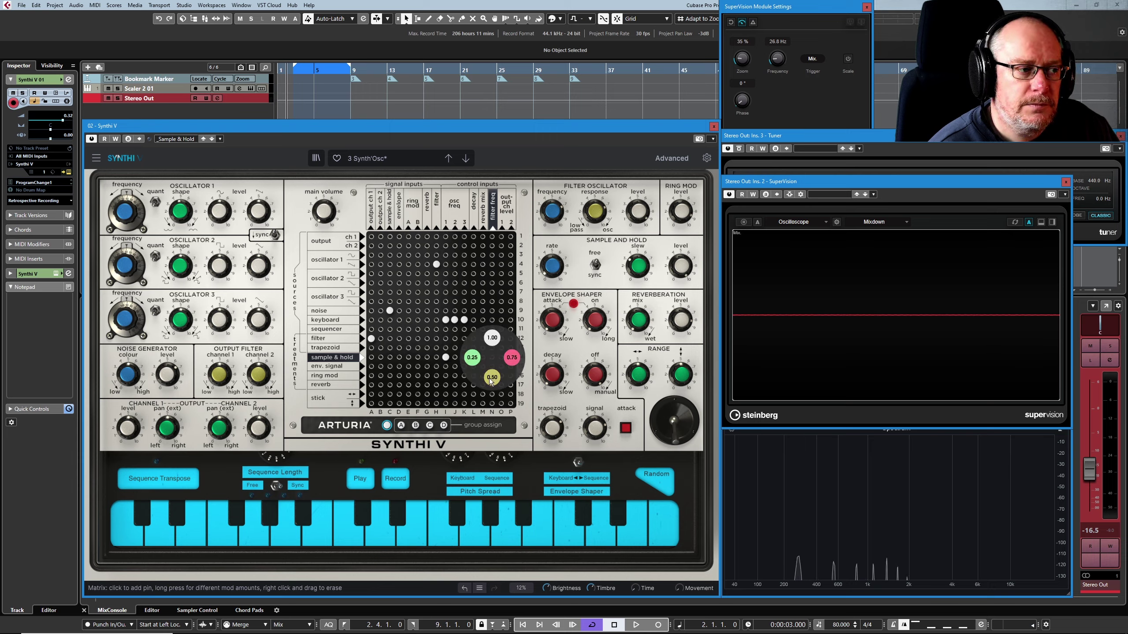
click(490, 378)
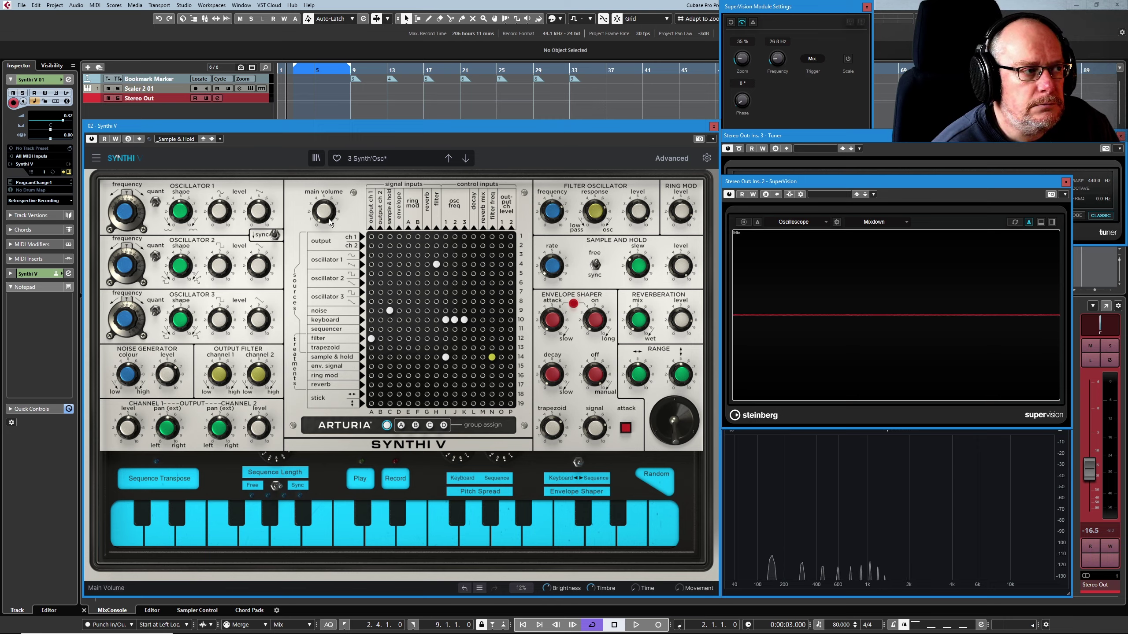
Bring the main volume back up and adjust the filter cutoff frequency and the sample and hold rate, trying 5.85 Hz
drag(328, 217, 329, 182)
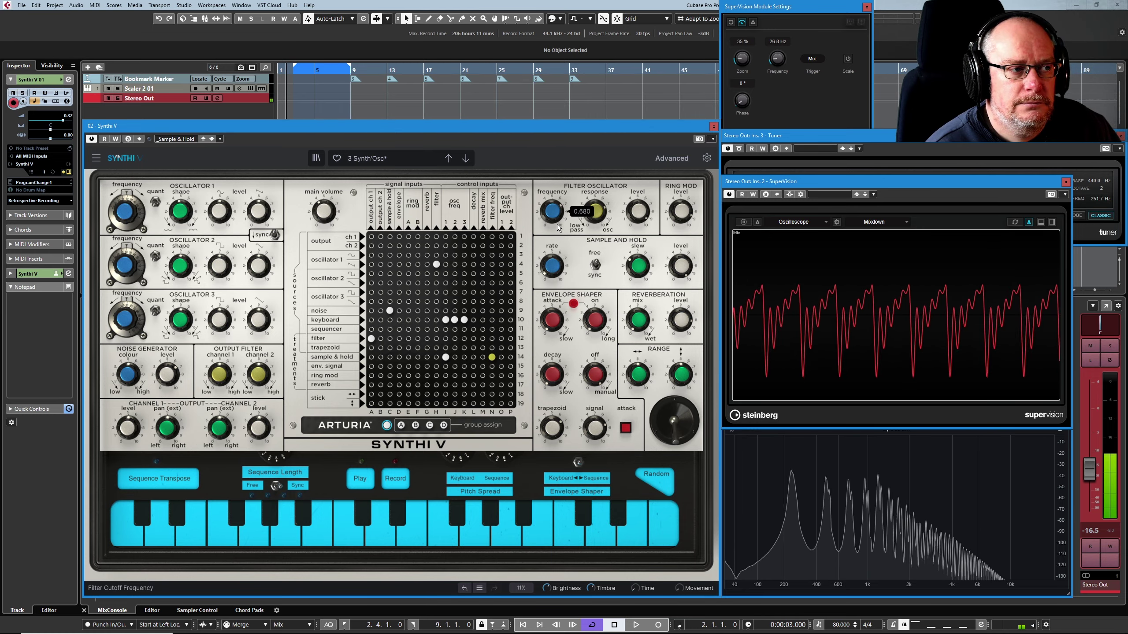
mouse_move(552, 265)
mouse_down()
mouse_move(552, 215)
mouse_move(552, 262)
mouse_up()
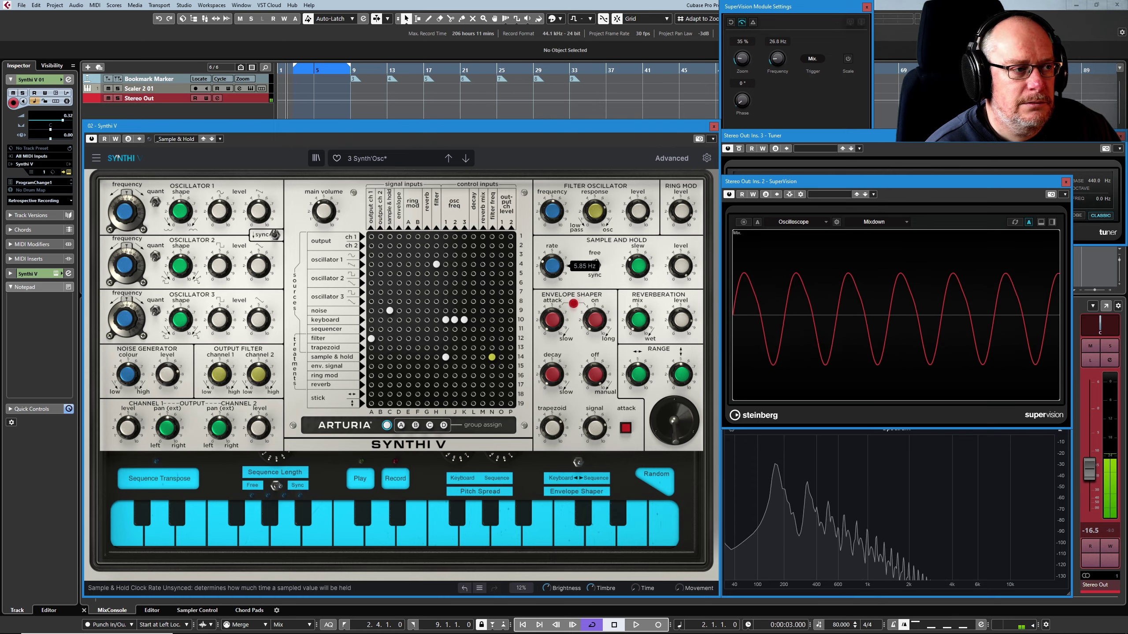
drag(552, 212, 552, 209)
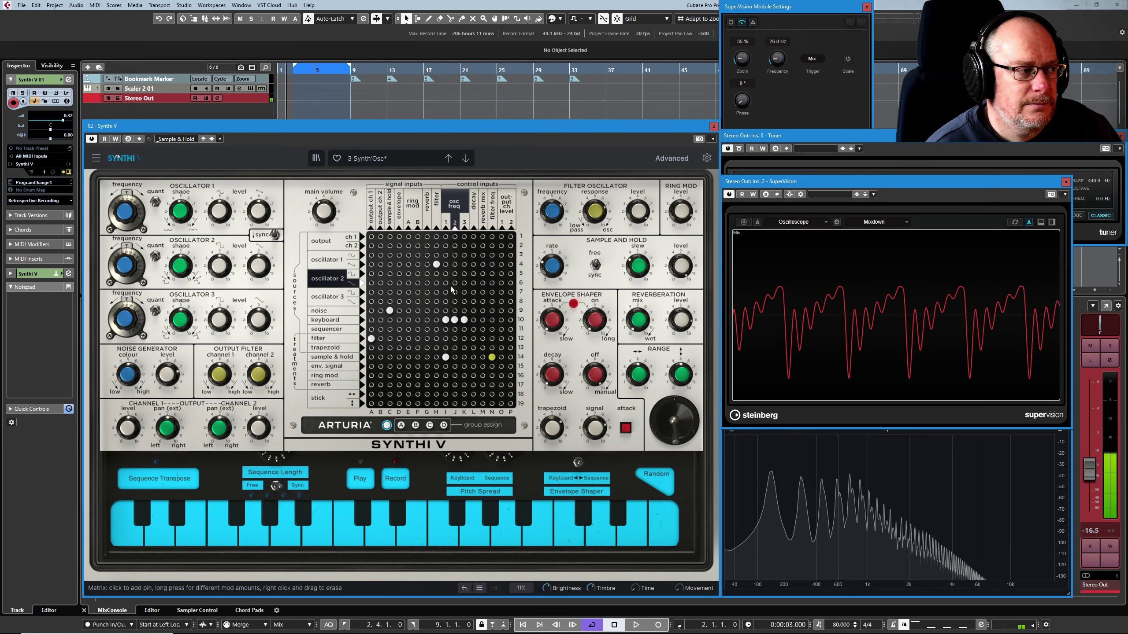
Change the sample and hold pin on the filter frequency to 0.75 and adjust the noise generator's output level
drag(492, 361, 514, 359)
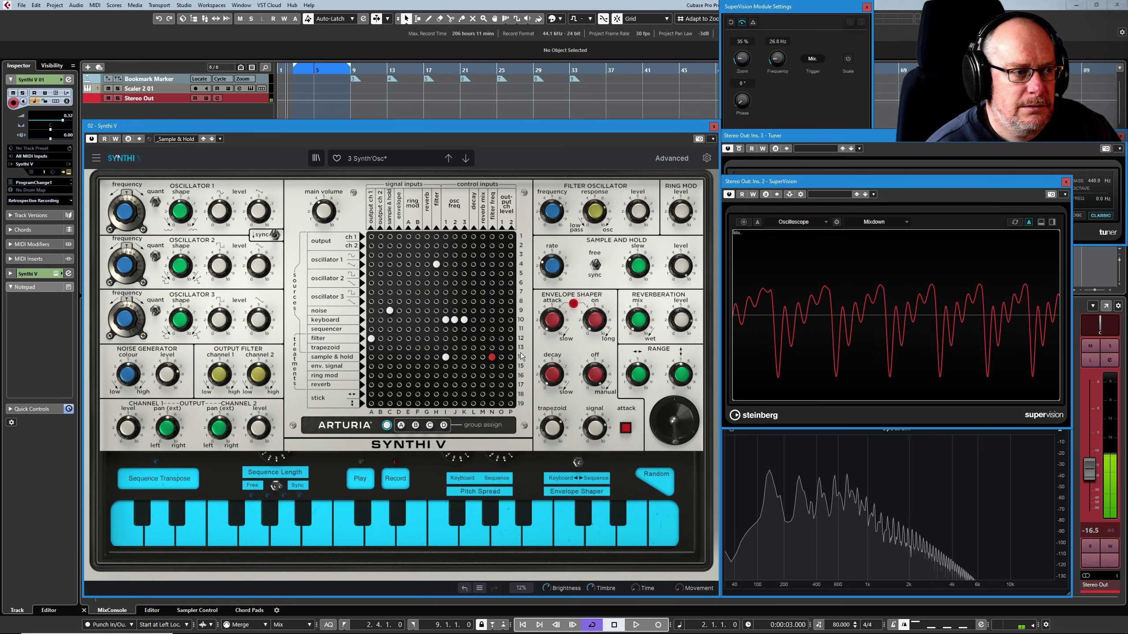
click(371, 339)
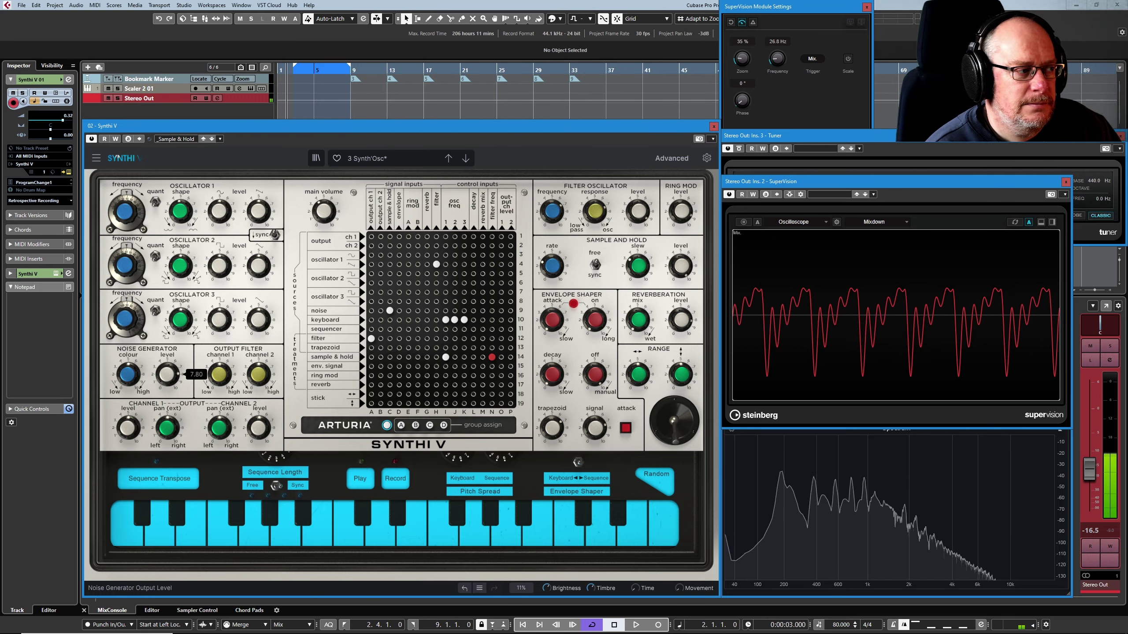
drag(166, 374, 167, 371)
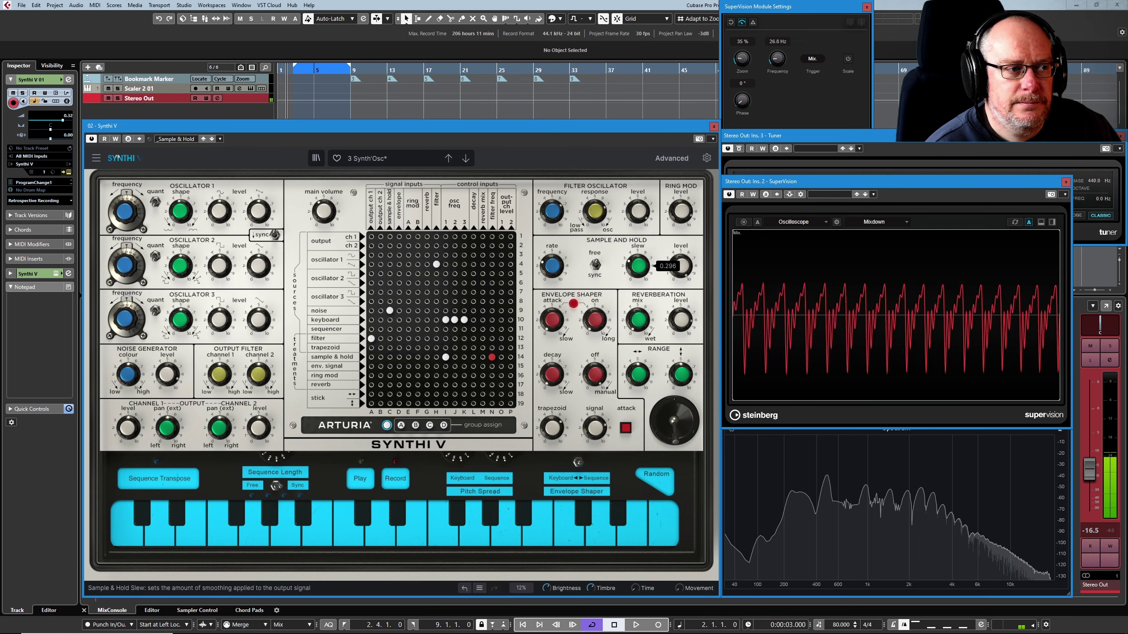
Reduce the sample and hold slew to 0.00 and adjust its unsynced clock rate to about 6.57 Hz
drag(638, 266, 638, 272)
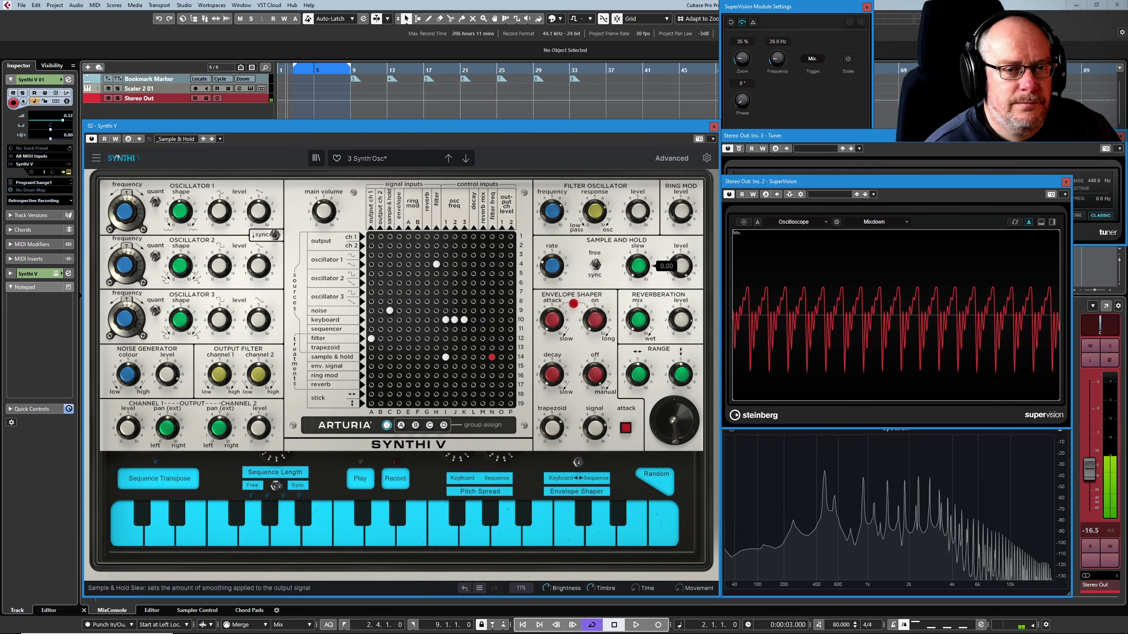
drag(545, 272, 546, 269)
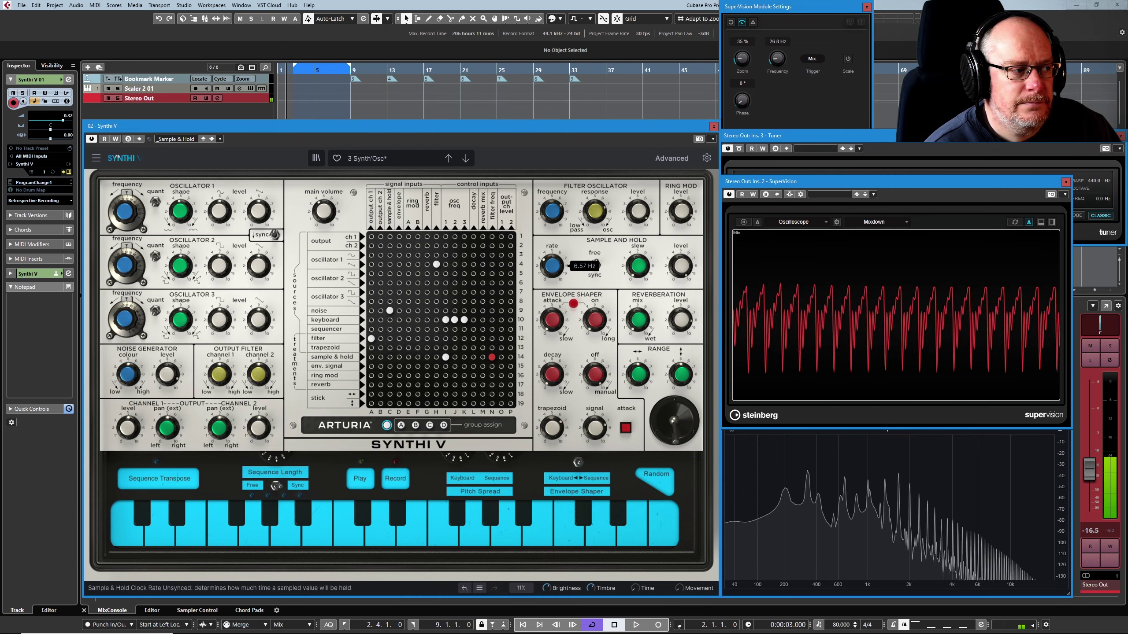
drag(545, 268, 545, 268)
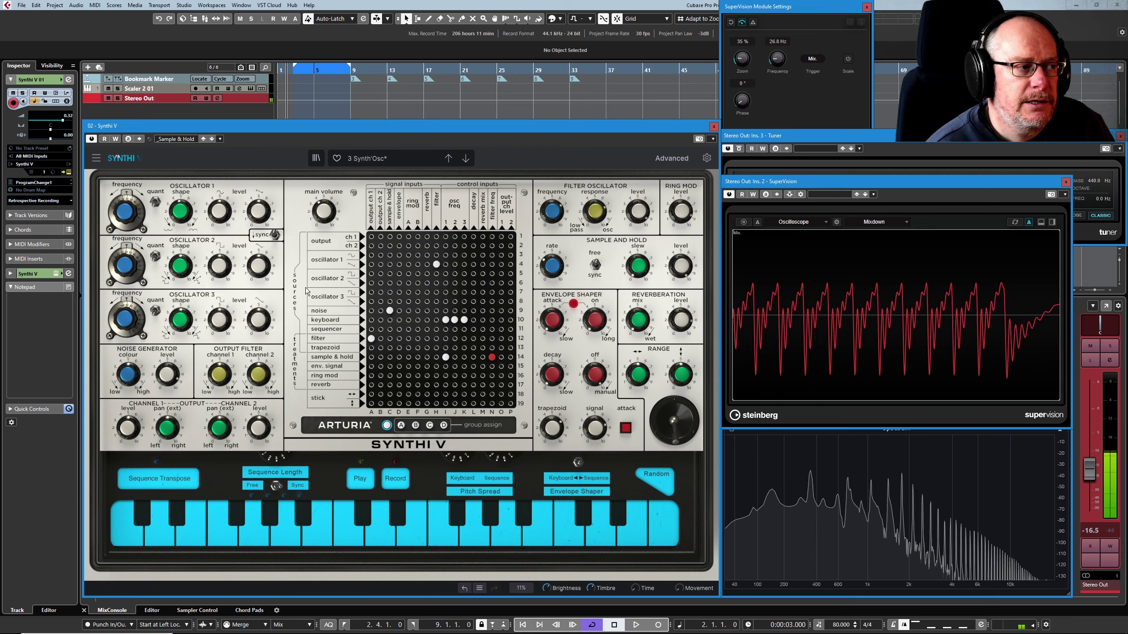
Turn the main volume down and switch the sample and hold clock from free to sync
mouse_move(322, 209)
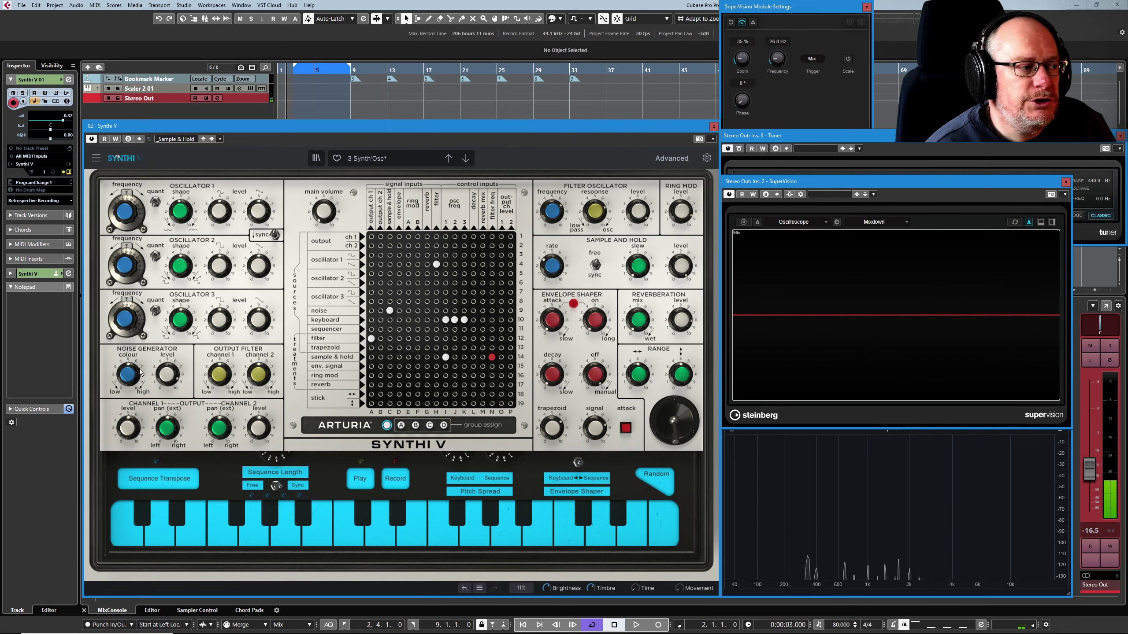
mouse_move(176, 372)
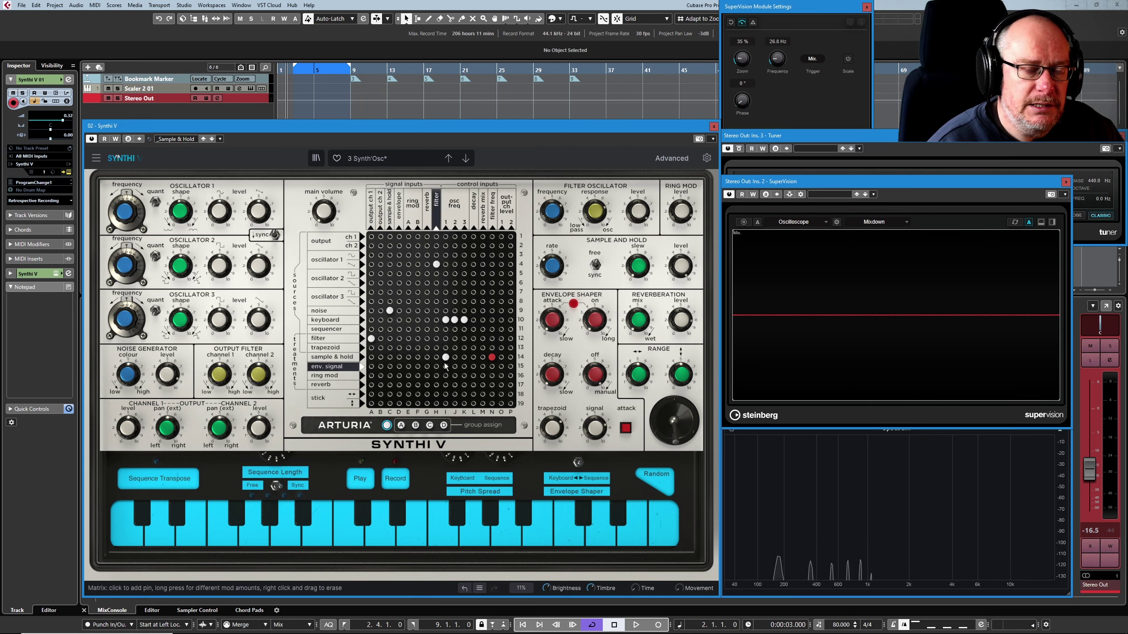
mouse_move(178, 377)
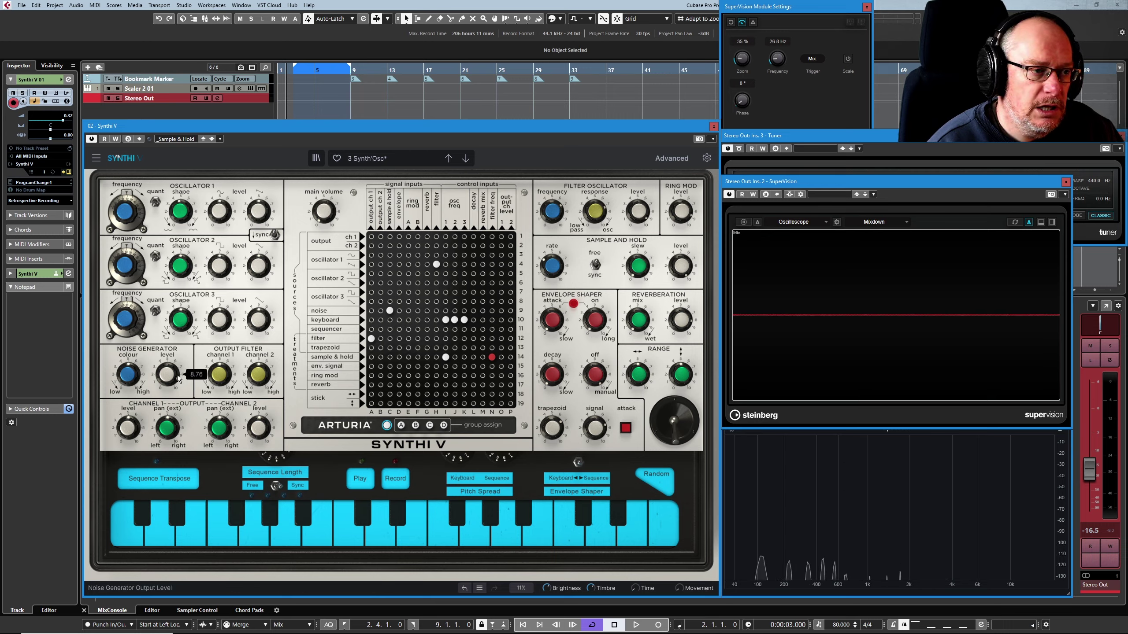
mouse_move(682, 269)
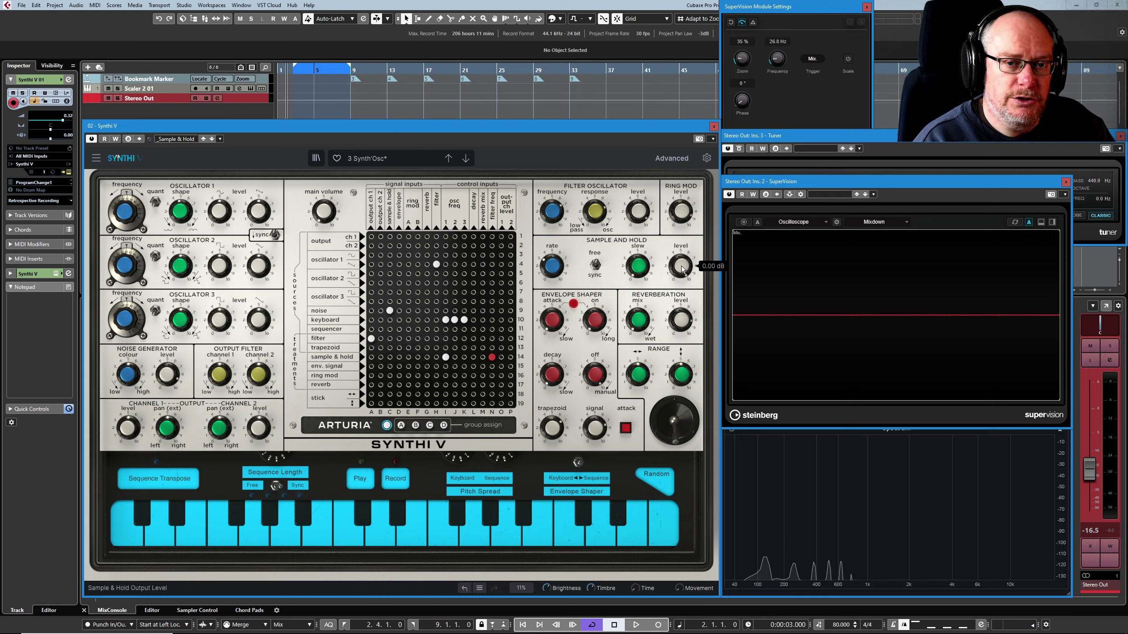
mouse_move(682, 269)
mouse_down()
mouse_move(682, 286)
mouse_move(684, 264)
mouse_up()
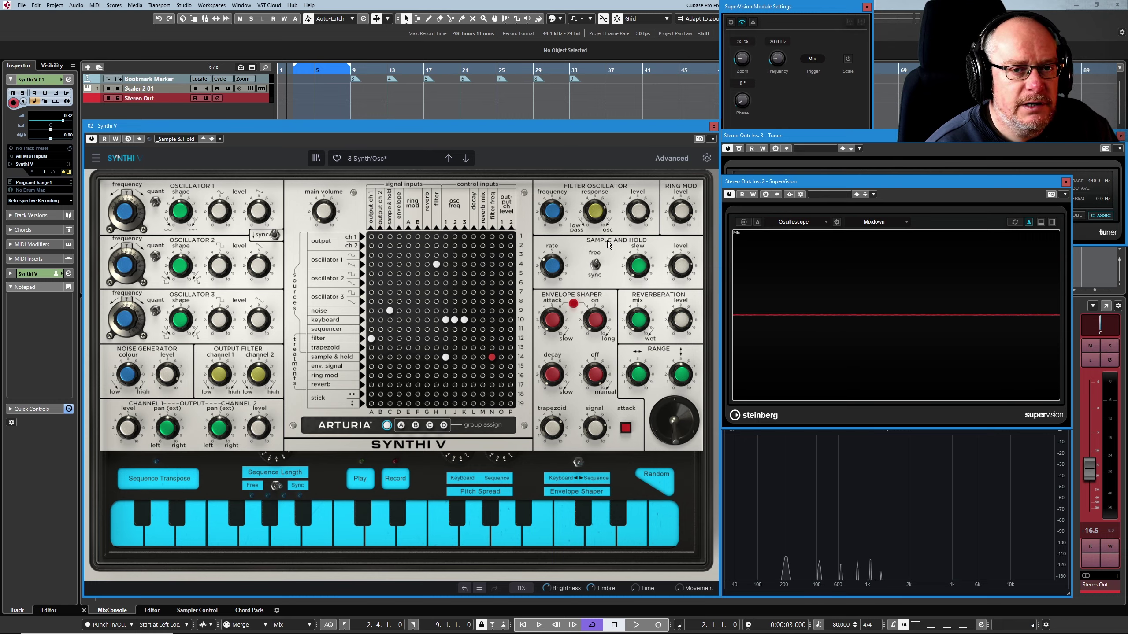
click(595, 265)
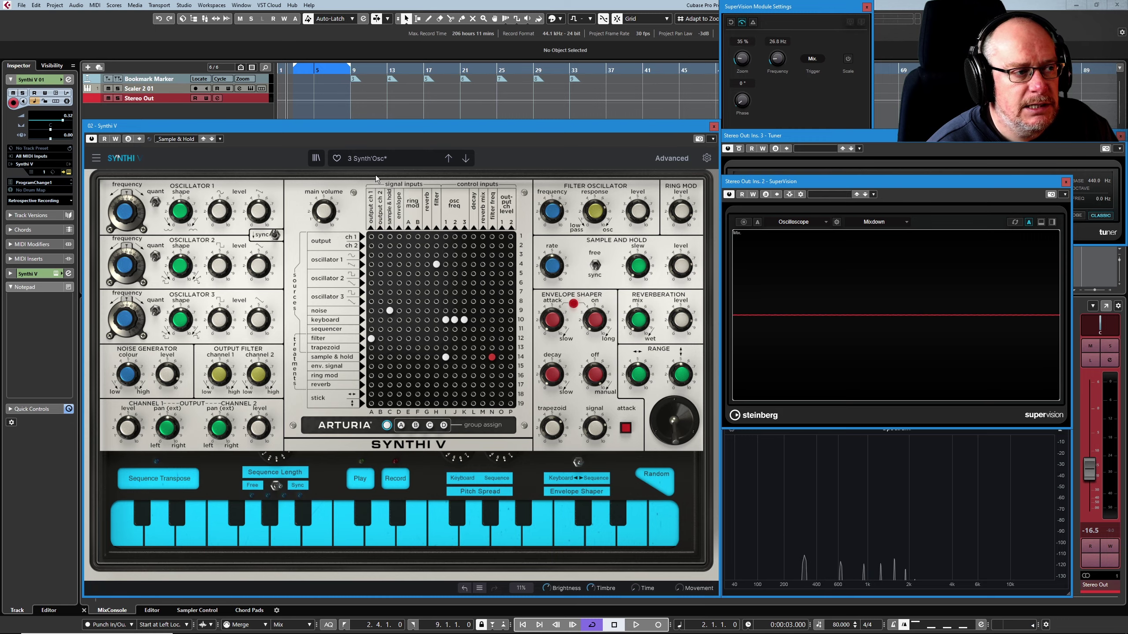
Bring the main volume up to try synced sample and hold rates, including 1/6 bars, and lower the volume to -72.4 dB
mouse_move(328, 218)
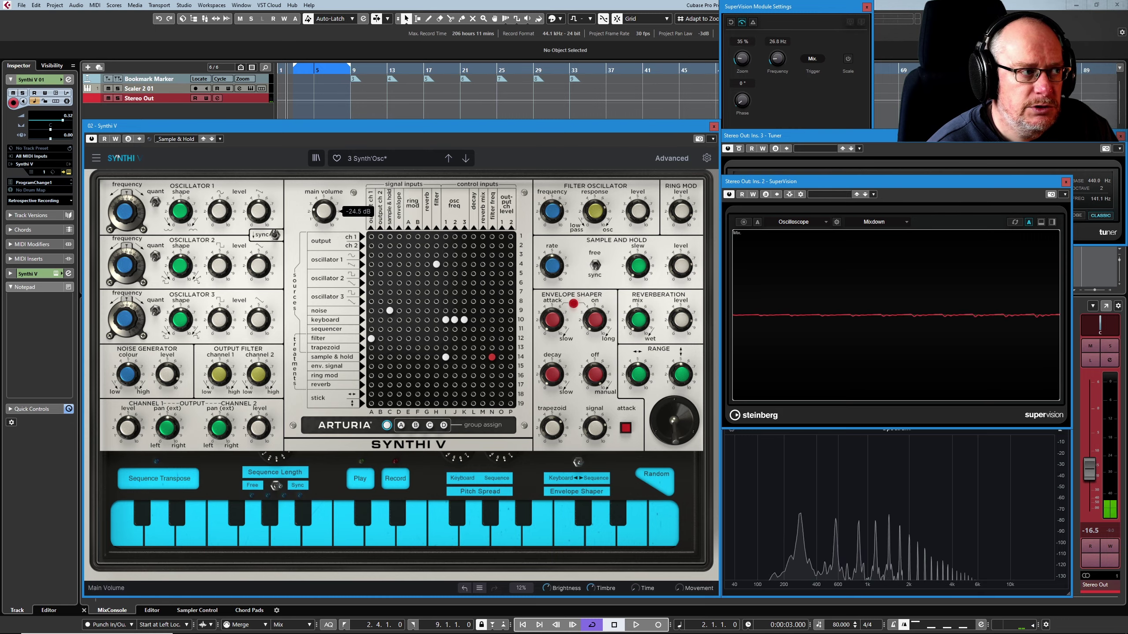
mouse_move(554, 269)
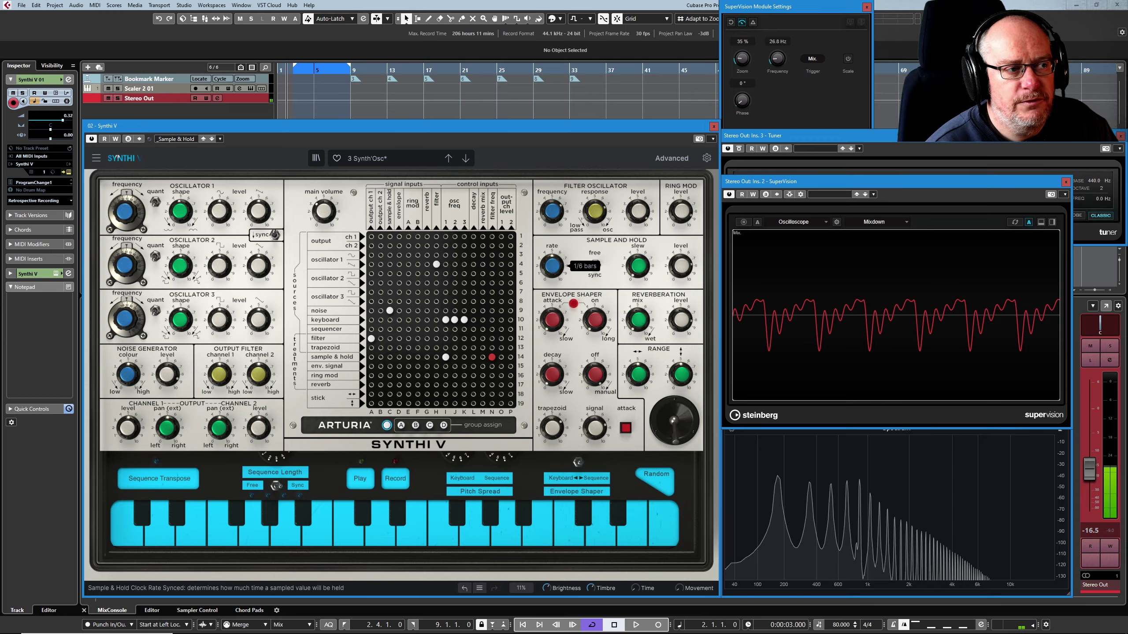
drag(555, 270, 554, 266)
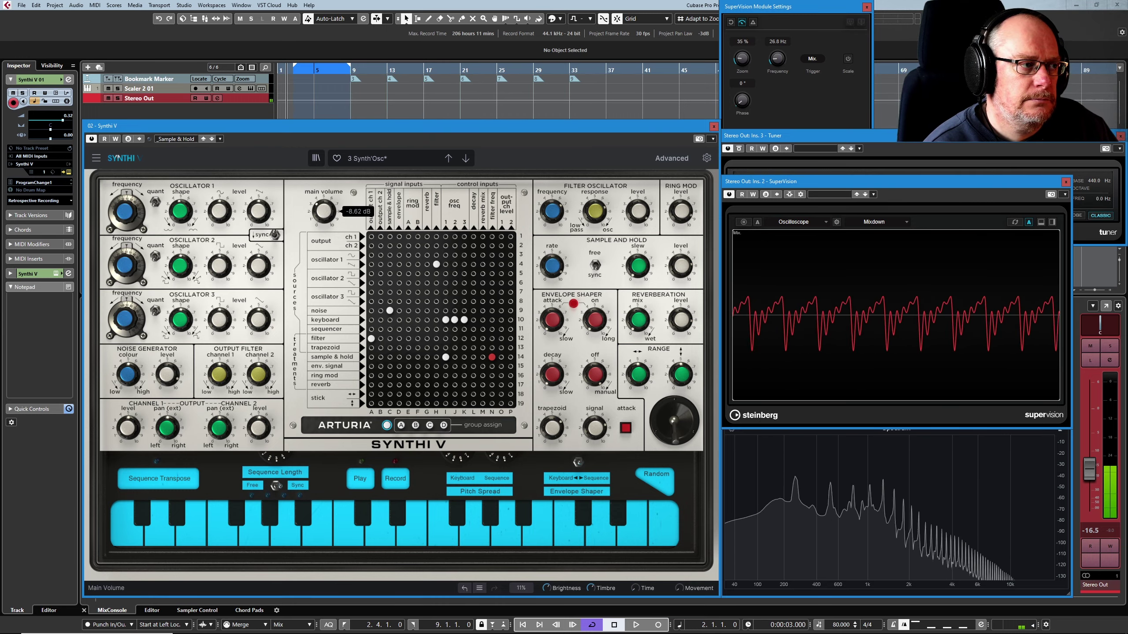
drag(324, 212, 323, 240)
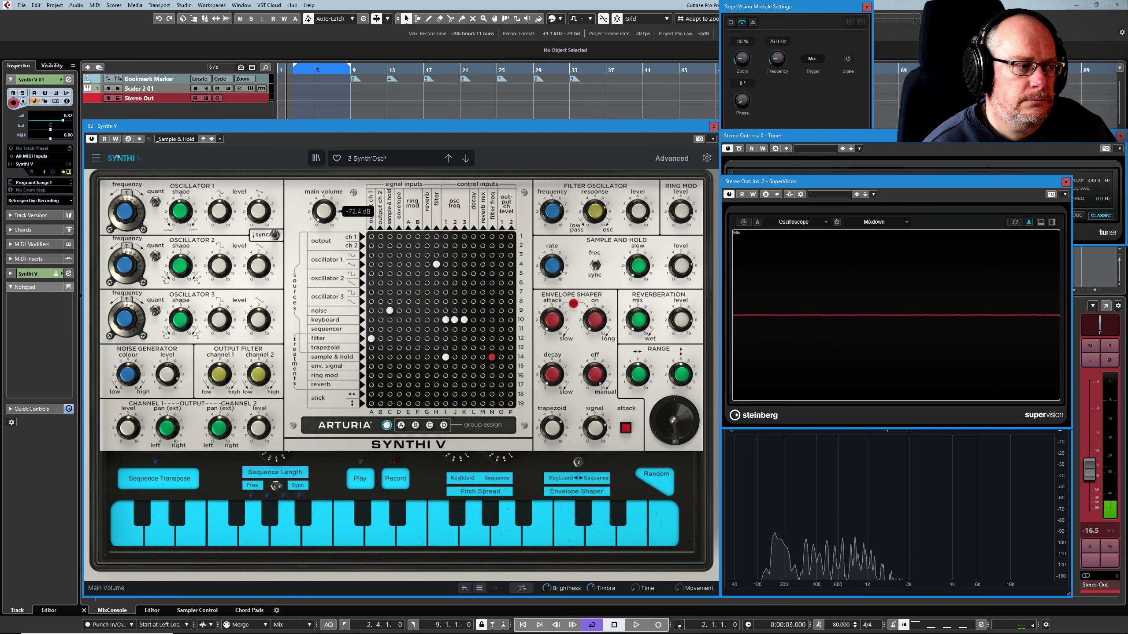